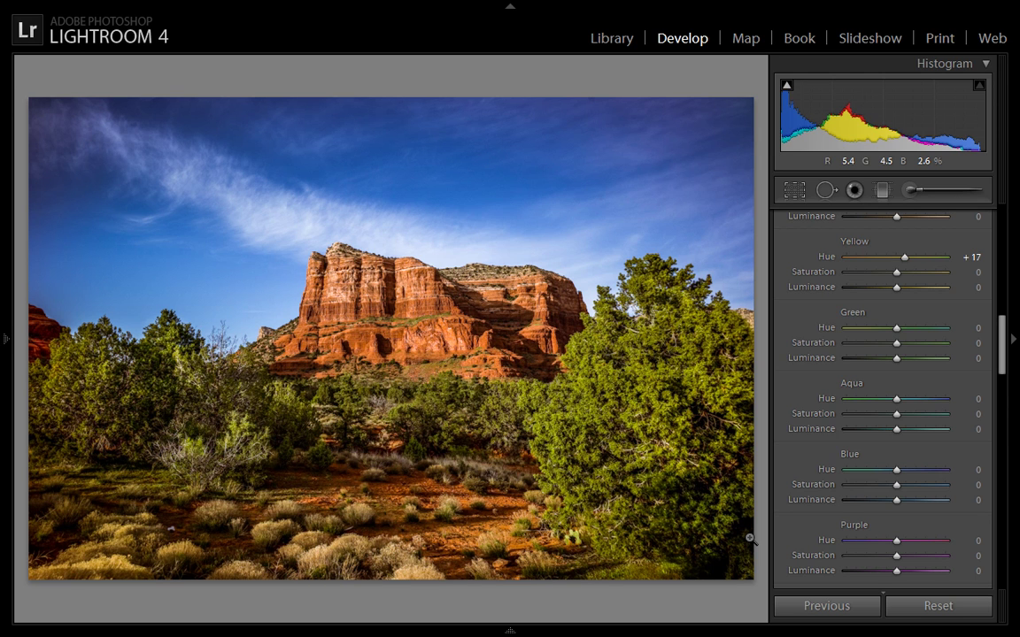
# Compare the edited landscape against the original with repeated before/after toggles
pyautogui.press('\\')
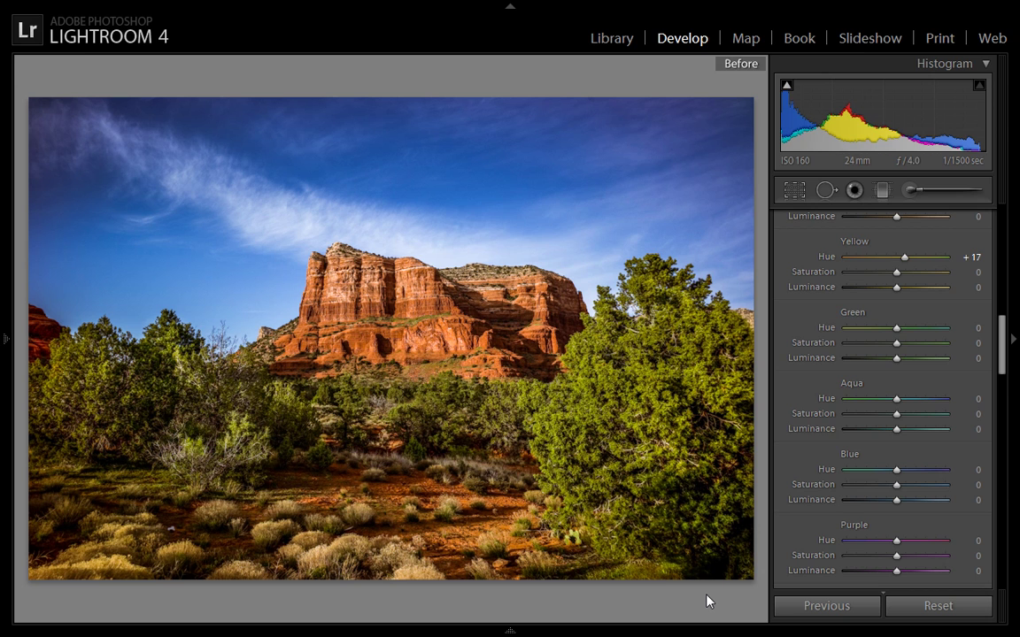
pyautogui.press('\\')
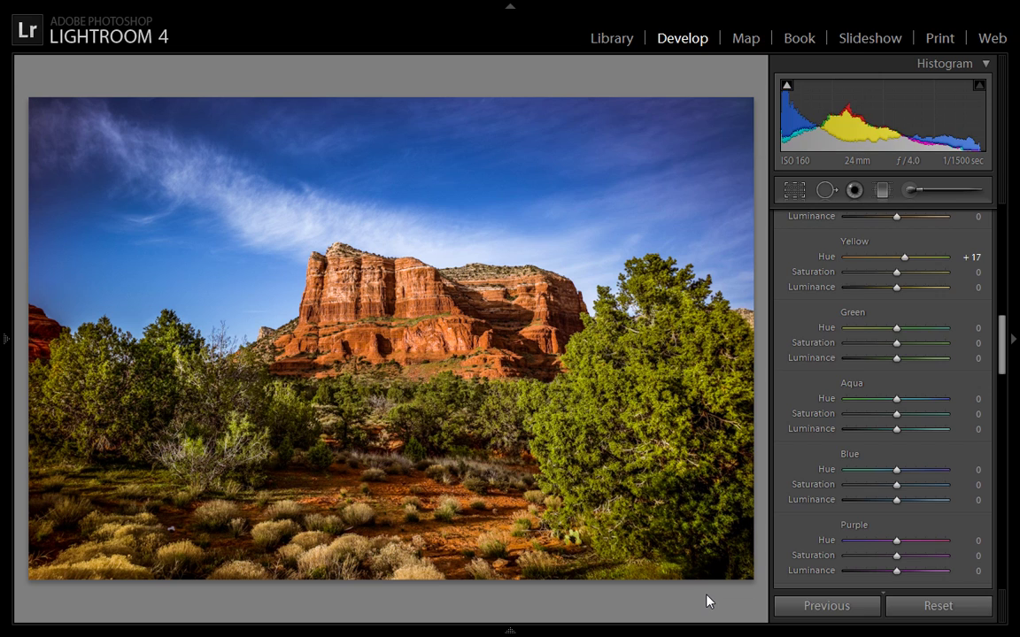
pyautogui.press('Right')
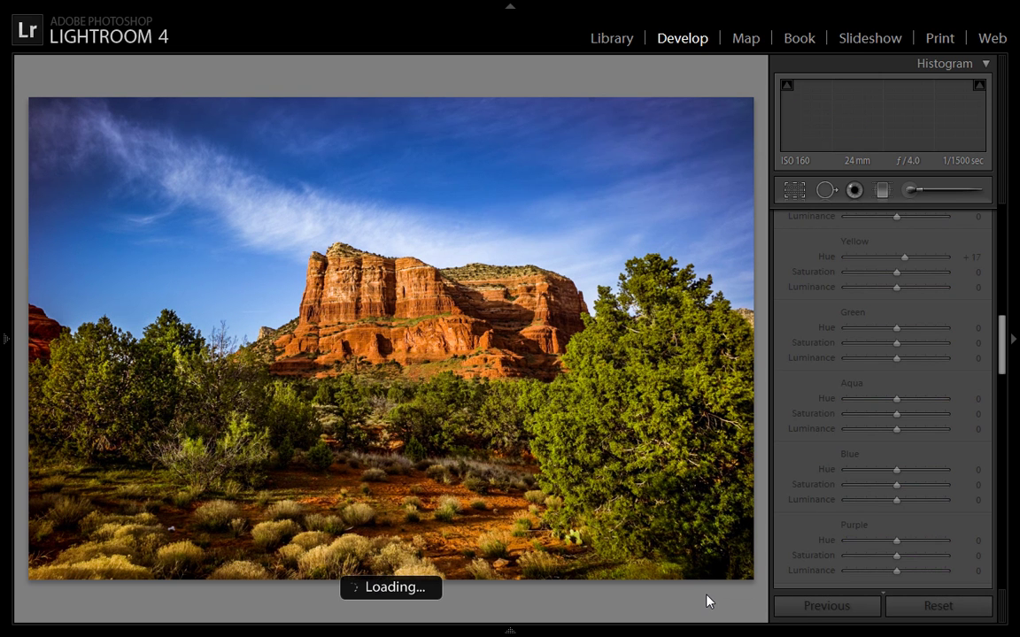
pyautogui.press('\\')
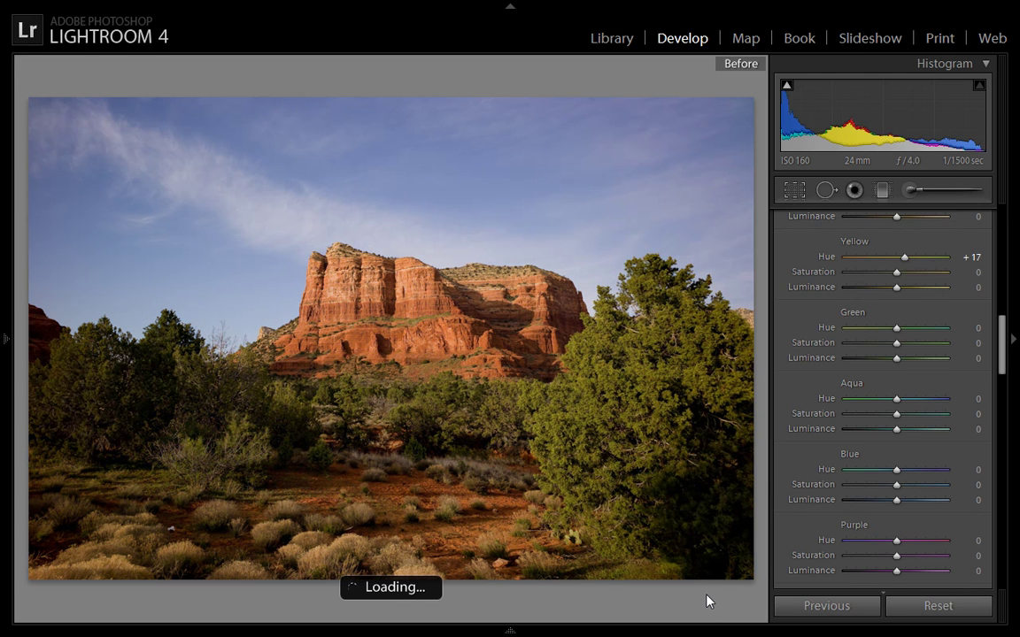
pyautogui.press('\\')
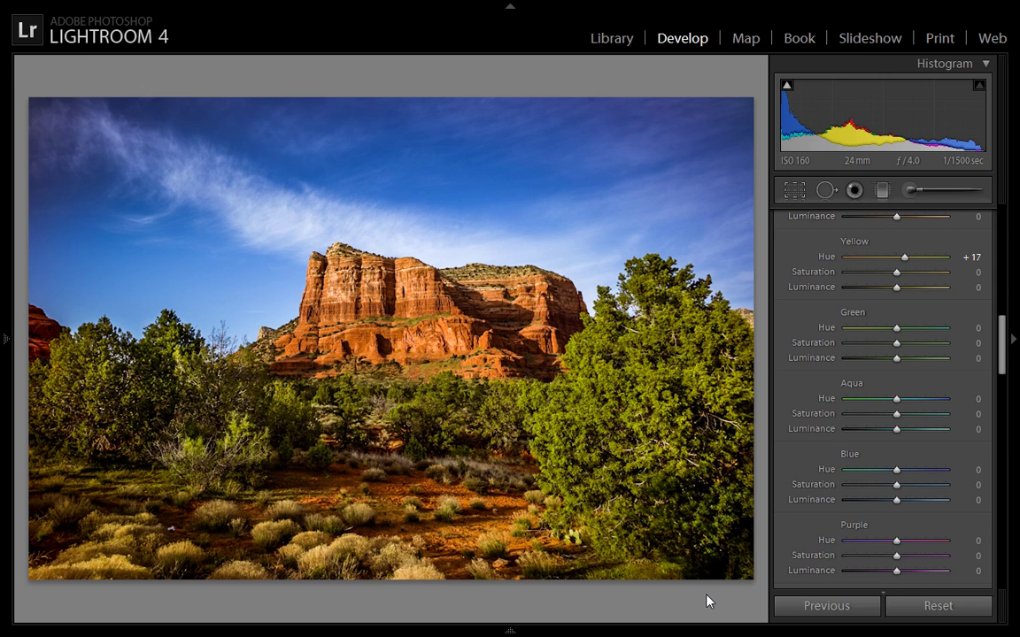
pyautogui.press('\\')
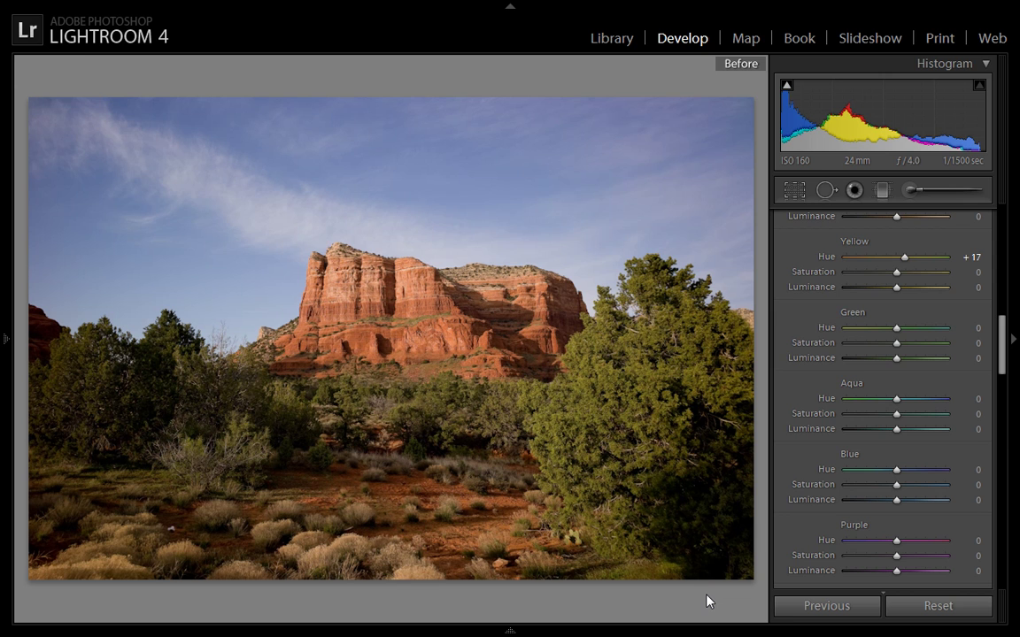
pyautogui.press('\\')
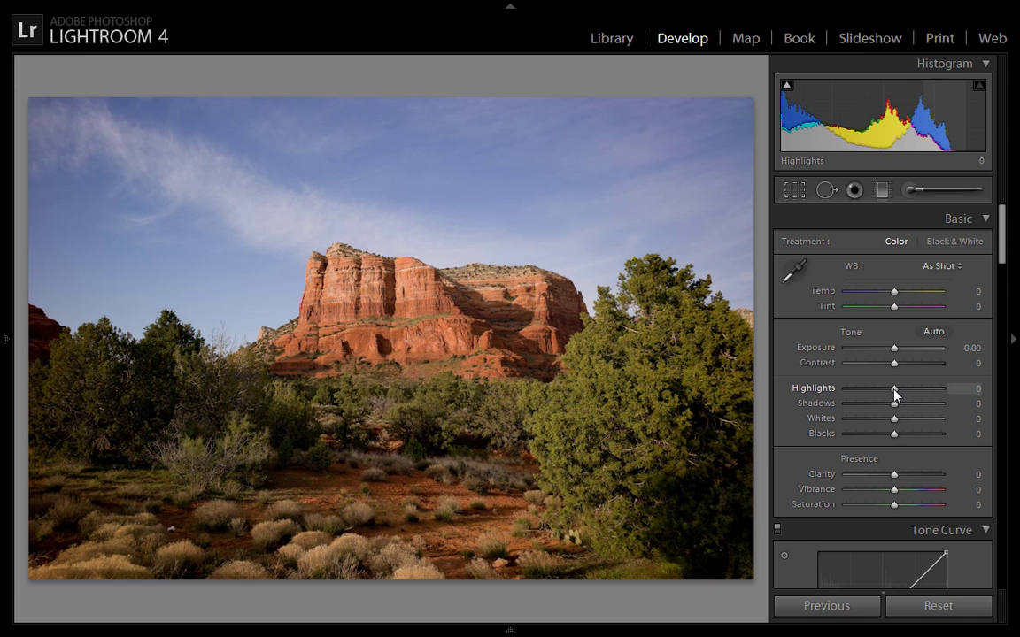
# Set Highlights to -100, Shadows to +55 and Whites to +51 in the Basic panel
pyautogui.moveTo(895, 396); pyautogui.dragTo(841, 396)
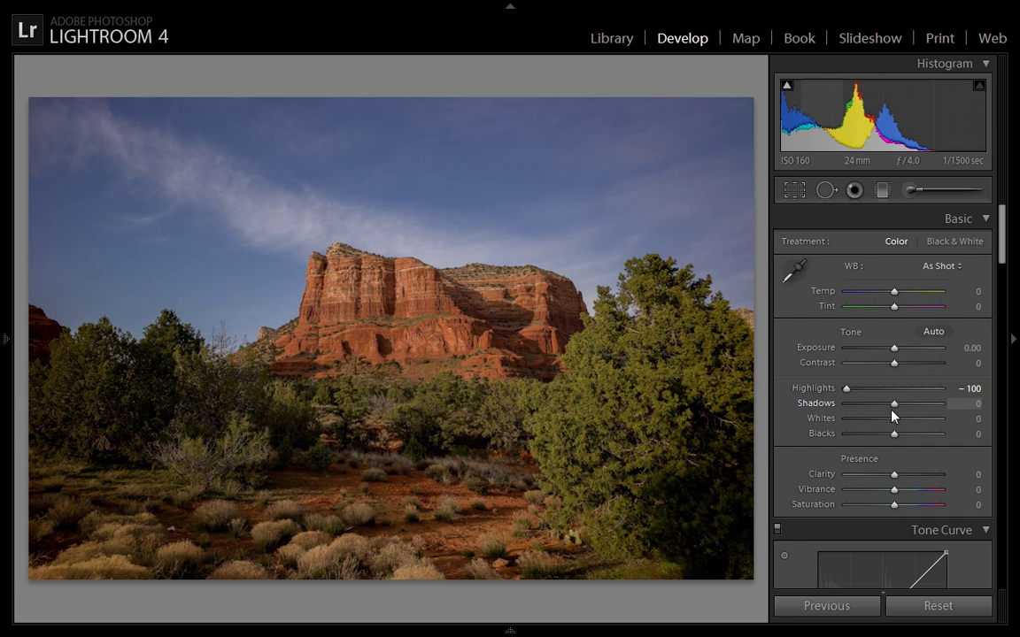
pyautogui.moveTo(894, 407); pyautogui.dragTo(920, 406)
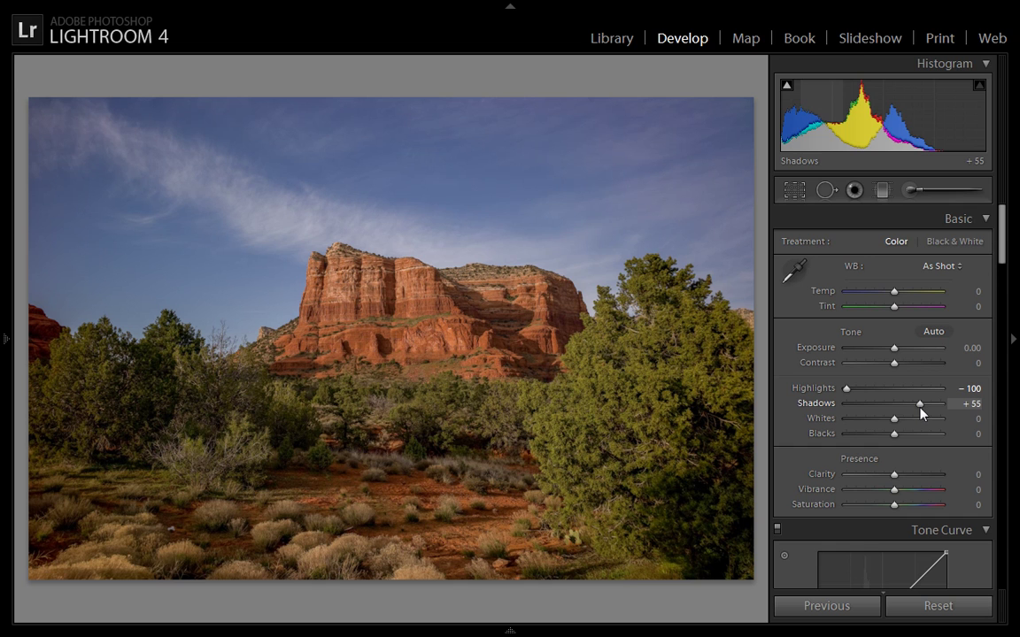
pyautogui.moveTo(894, 419); pyautogui.dragTo(918, 420)
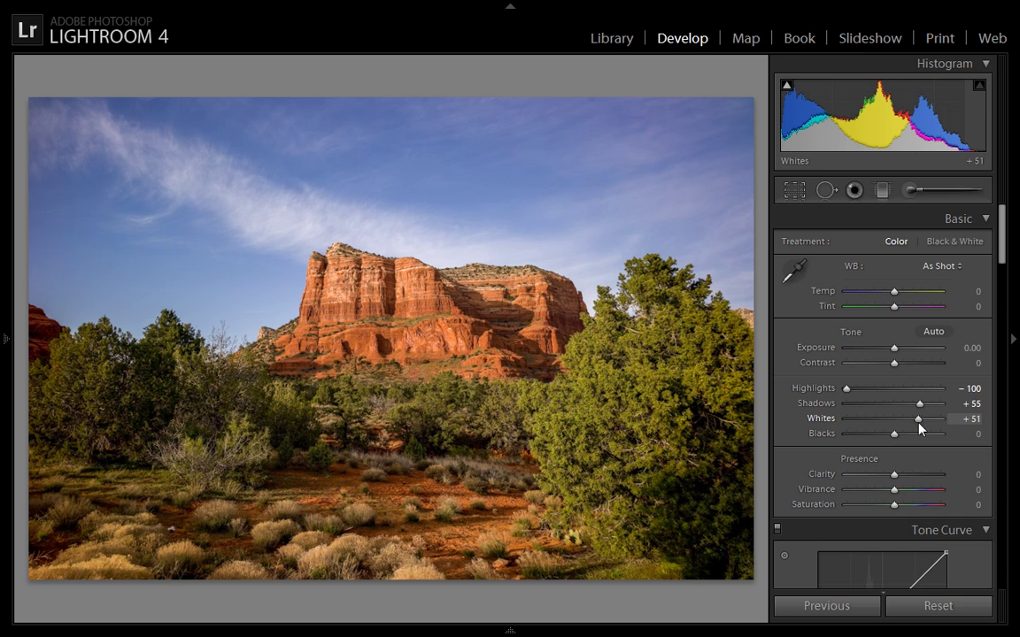
pyautogui.press('m')
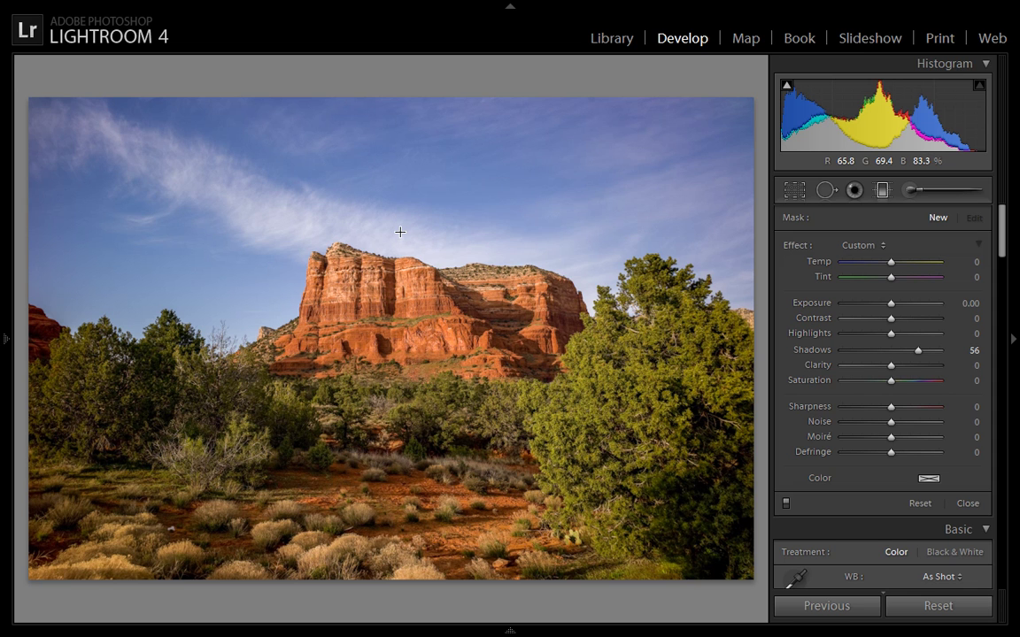
# Lay a graduated filter over the sky with Shadows reset, Clarity 75 and Temp −7
pyautogui.moveTo(399, 218); pyautogui.dragTo(400, 260)
pyautogui.doubleClick(813, 354)
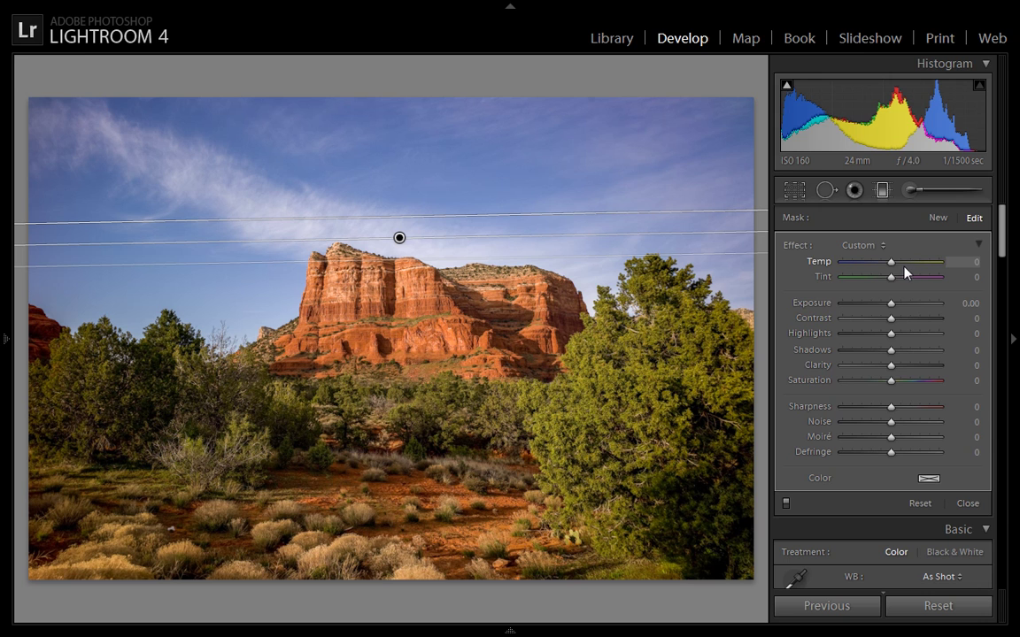
pyautogui.moveTo(892, 372); pyautogui.dragTo(928, 364)
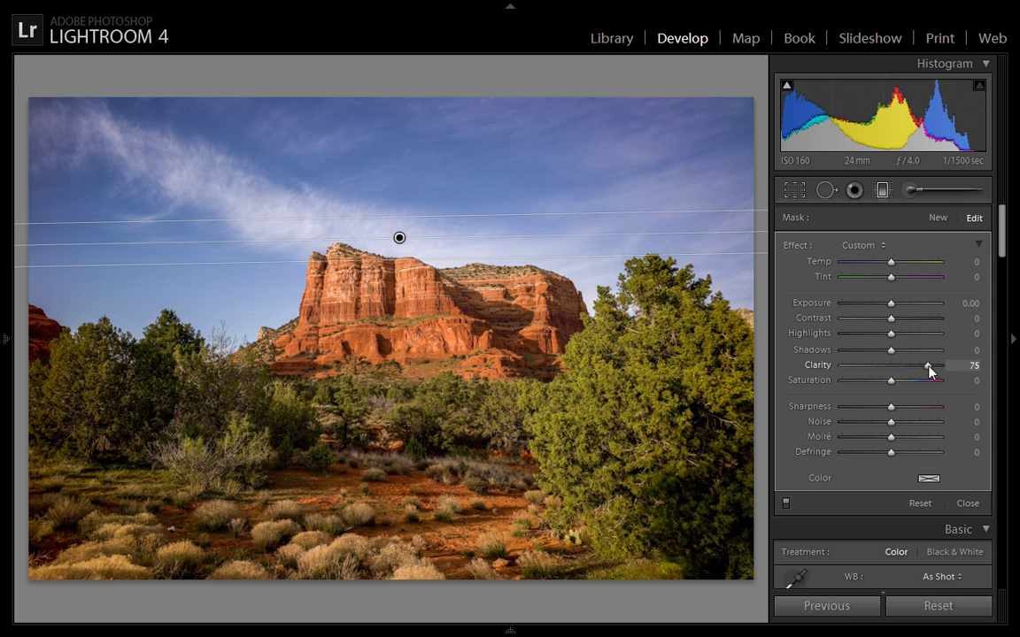
pyautogui.click(889, 267)
pyautogui.moveTo(891, 263); pyautogui.dragTo(889, 264)
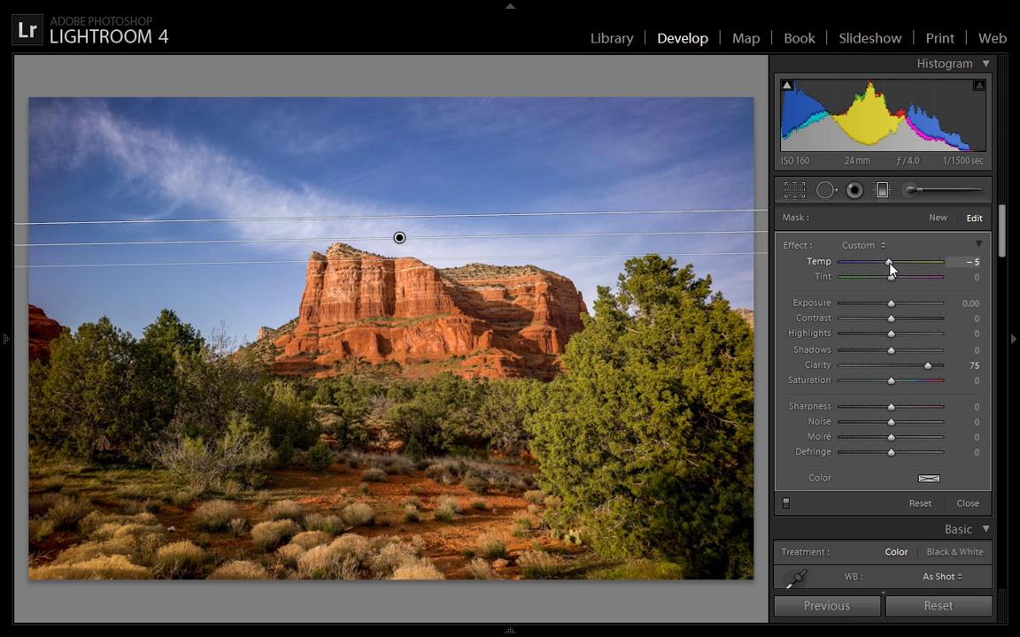
pyautogui.moveTo(891, 269); pyautogui.dragTo(888, 269)
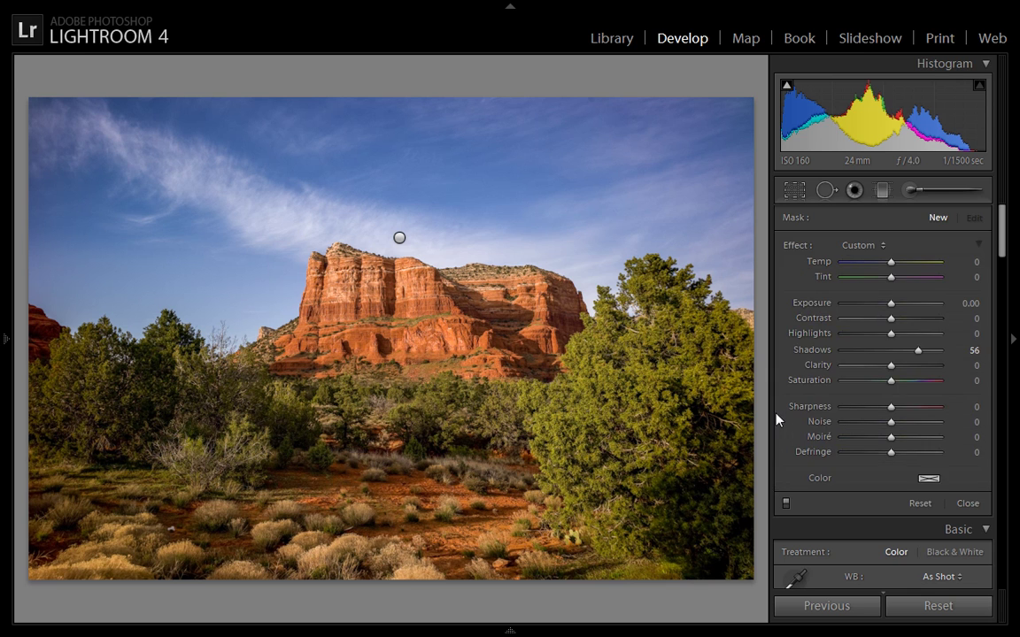
# Set global Contrast +24, Clarity +11, Vibrance +23 and Temp −6
pyautogui.press('m')
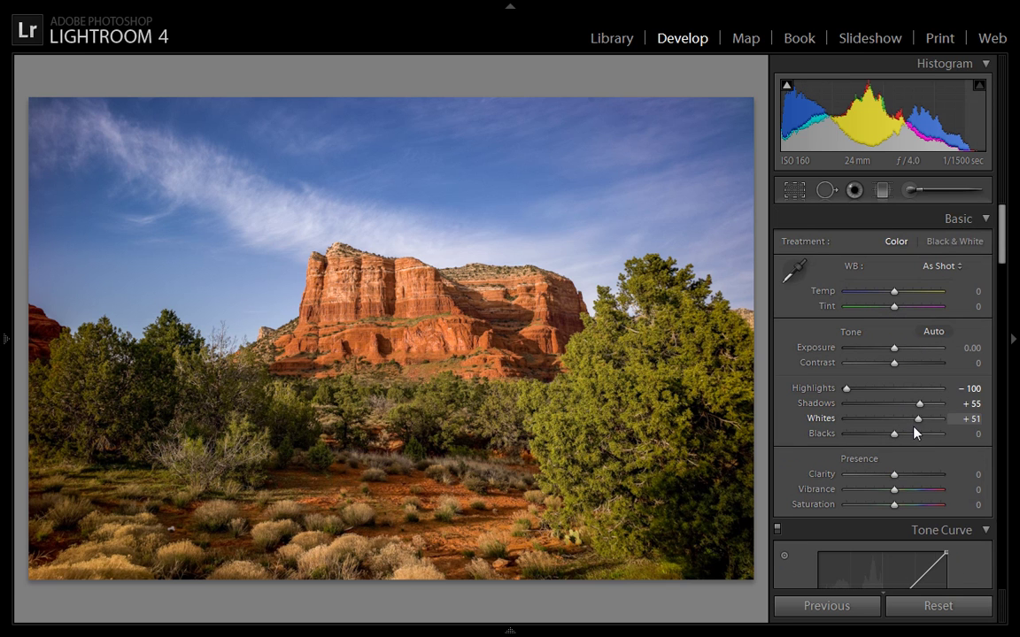
pyautogui.moveTo(894, 362); pyautogui.dragTo(907, 368)
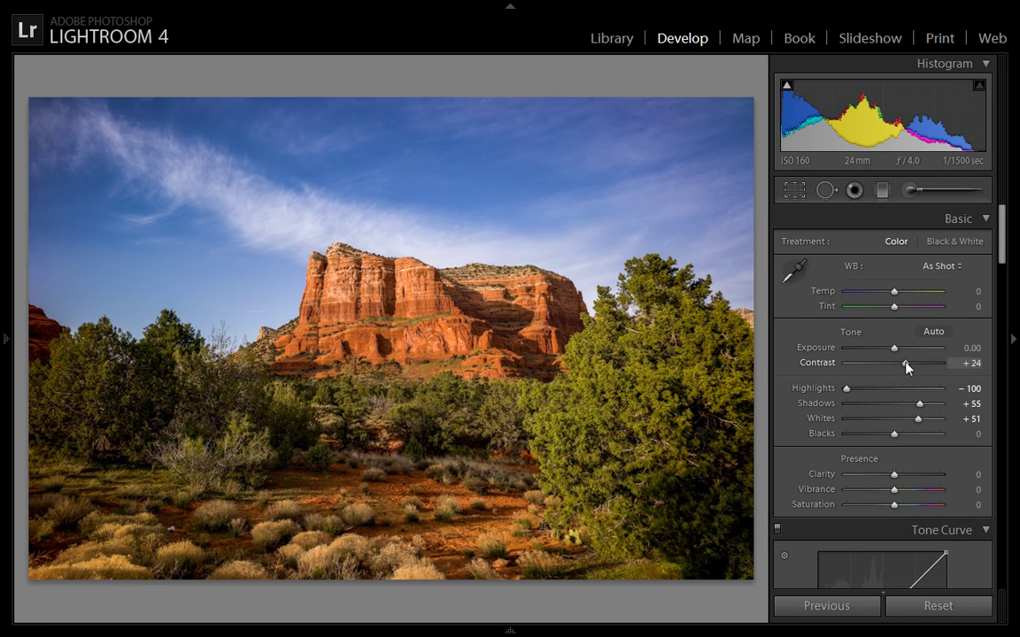
pyautogui.moveTo(896, 478); pyautogui.dragTo(901, 480)
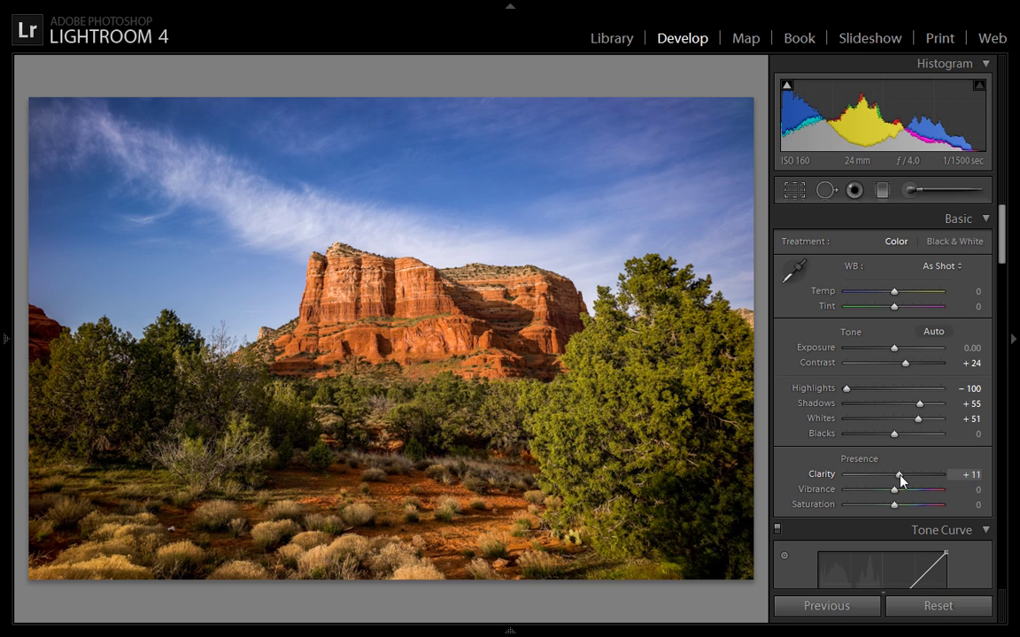
pyautogui.moveTo(894, 491); pyautogui.dragTo(906, 491)
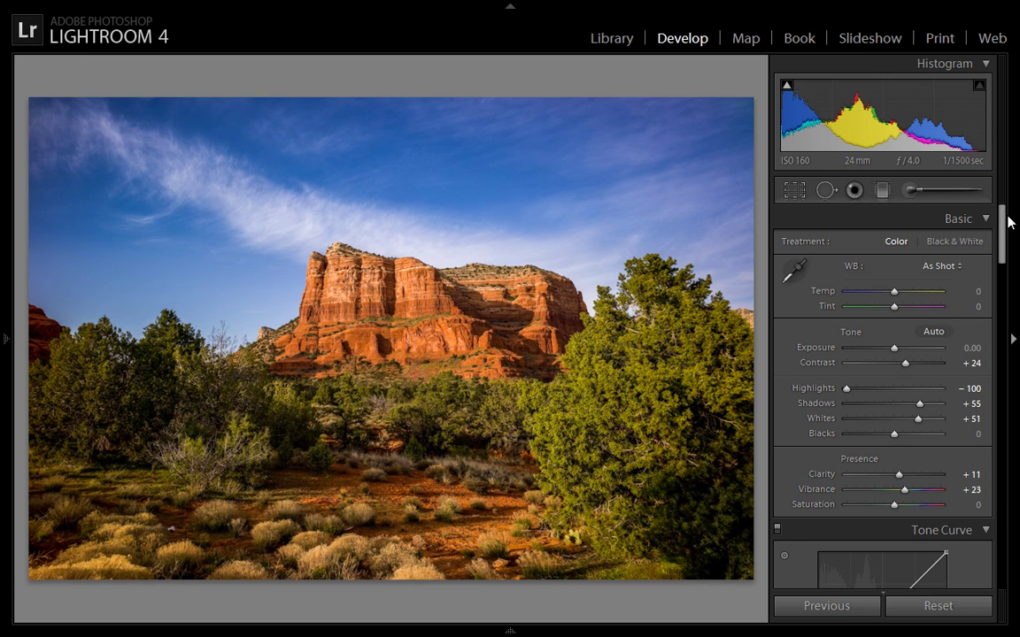
pyautogui.moveTo(894, 292); pyautogui.dragTo(889, 293)
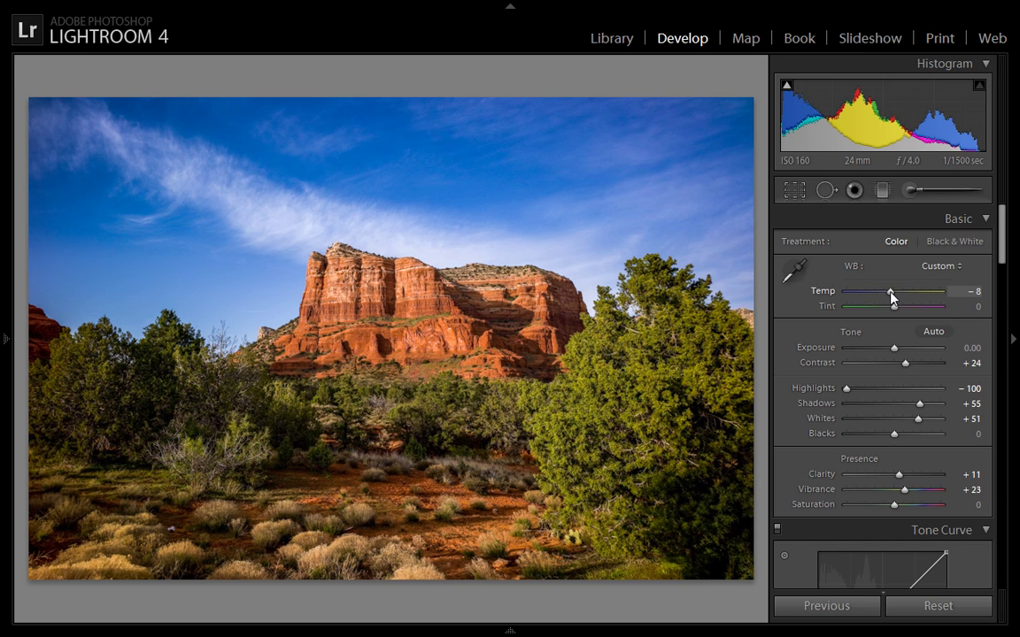
pyautogui.moveTo(889, 293); pyautogui.dragTo(892, 293)
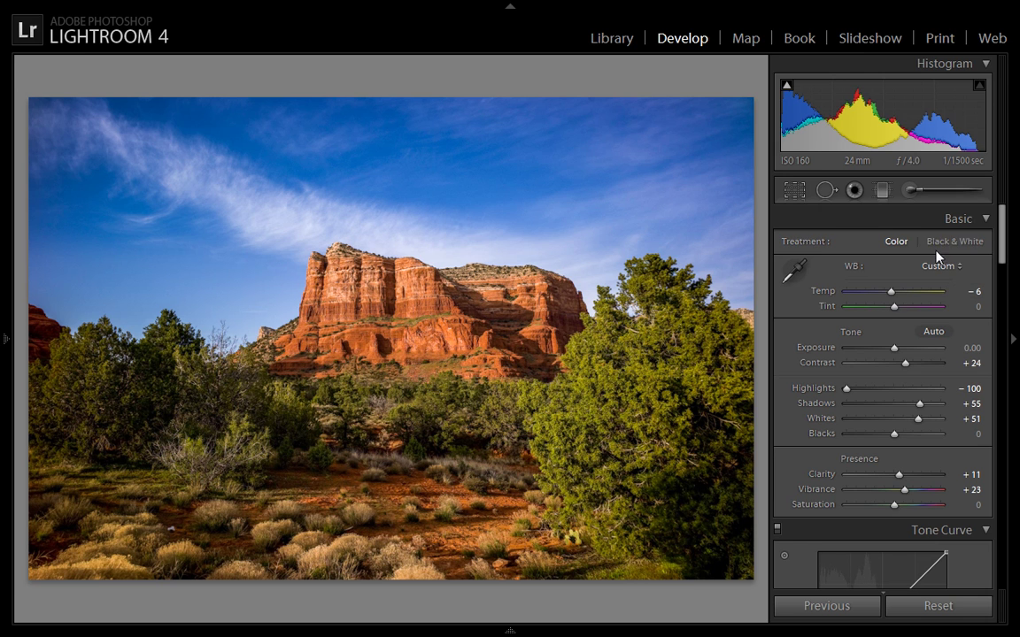
# Paint an Adjustment Brush stroke with Clarity 31 and Shadows reset to 0 over the butte
pyautogui.click(910, 191)
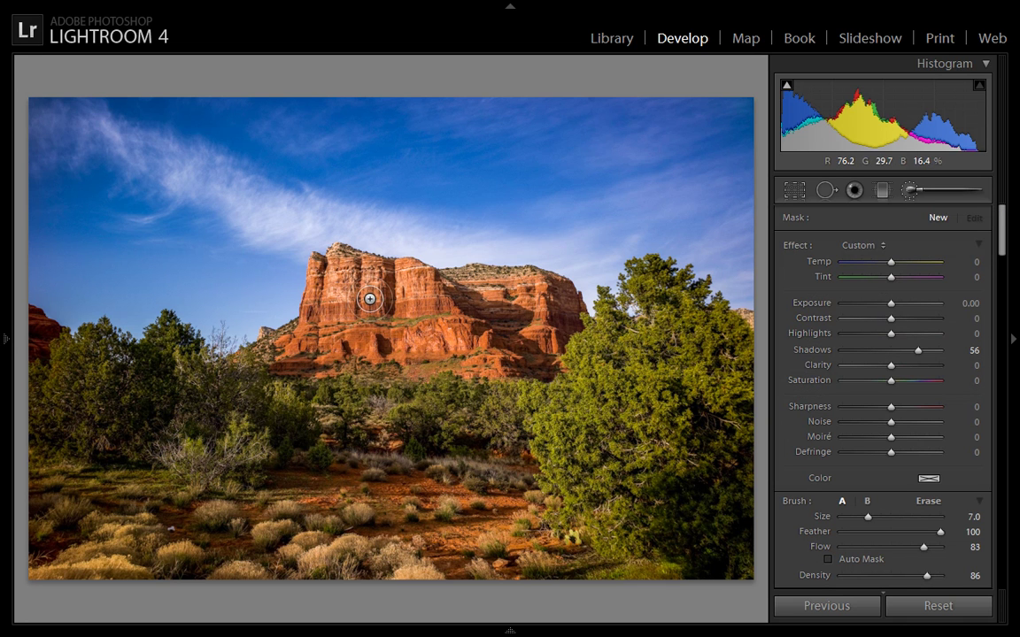
pyautogui.doubleClick(809, 351)
pyautogui.moveTo(892, 366); pyautogui.dragTo(907, 366)
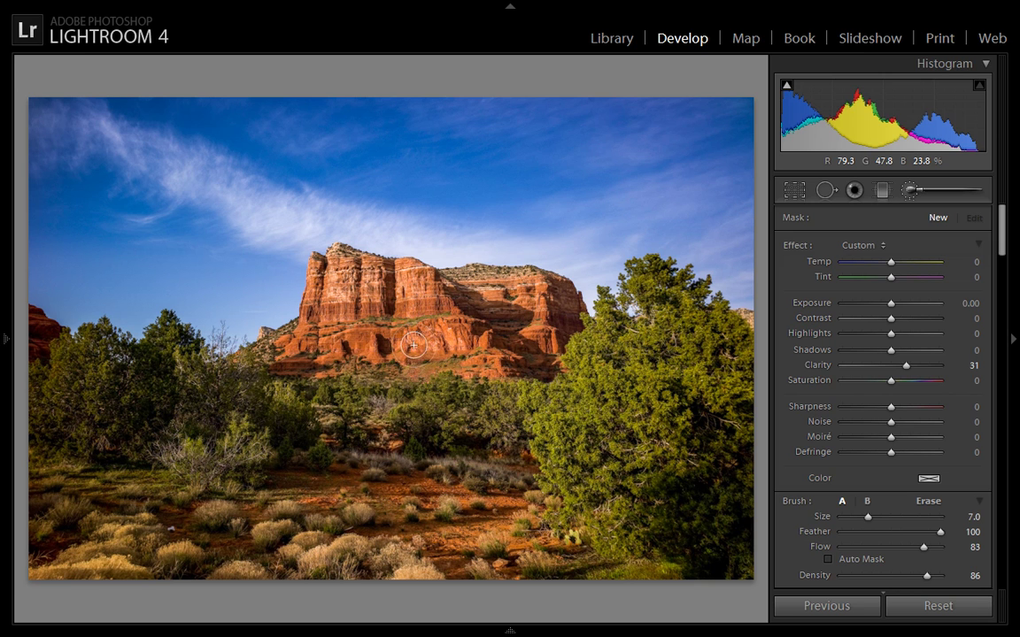
pyautogui.moveTo(423, 289)
pyautogui.mouseDown()
pyautogui.moveTo(424, 260)
pyautogui.moveTo(513, 298)
pyautogui.moveTo(478, 265)
pyautogui.moveTo(509, 277)
pyautogui.moveTo(439, 308)
pyautogui.moveTo(490, 366)
pyautogui.moveTo(372, 266)
pyautogui.moveTo(381, 281)
pyautogui.moveTo(341, 258)
pyautogui.moveTo(271, 308)
pyautogui.moveTo(547, 285)
pyautogui.moveTo(403, 324)
pyautogui.moveTo(301, 317)
pyautogui.moveTo(324, 292)
pyautogui.moveTo(309, 250)
pyautogui.mouseUp()
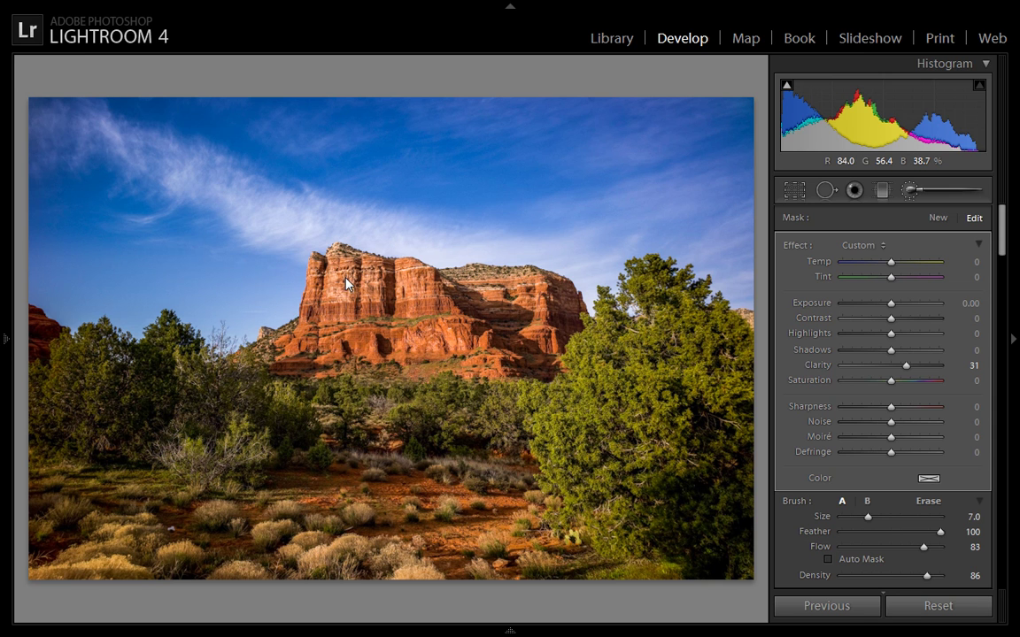
# Preview the mask with lowered Exposure, reset it, then set Clarity 43 and Highlights −25
pyautogui.moveTo(891, 308); pyautogui.dragTo(866, 310)
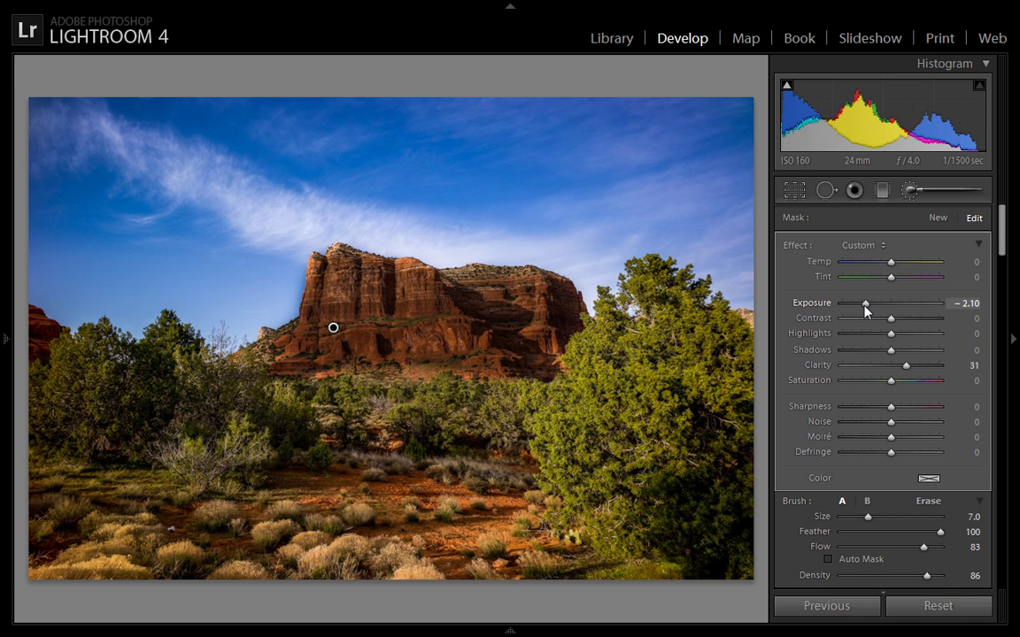
pyautogui.doubleClick(826, 303)
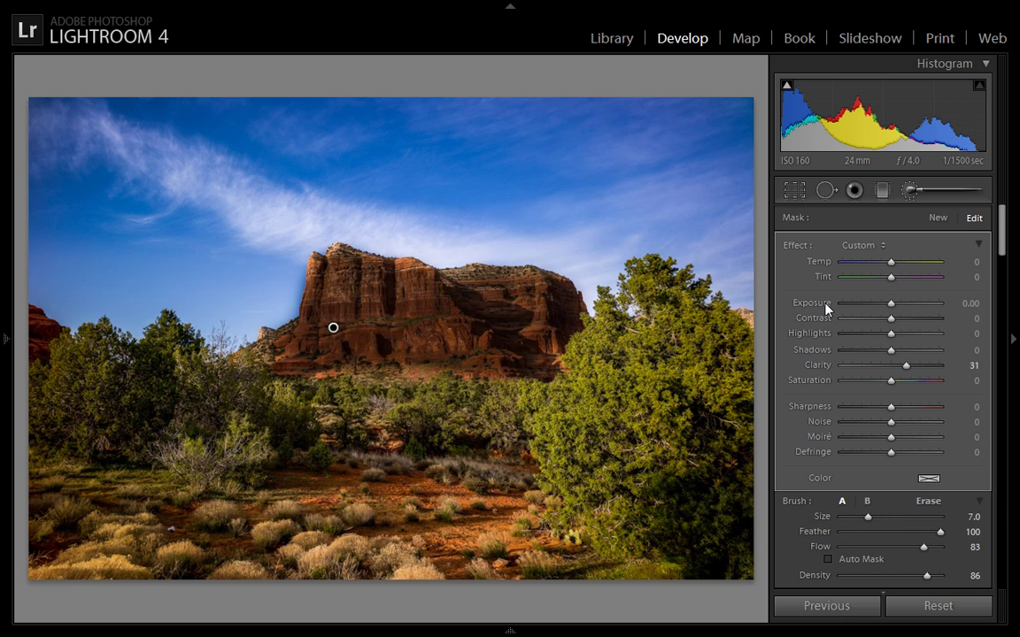
pyautogui.moveTo(915, 372); pyautogui.dragTo(917, 372)
pyautogui.moveTo(889, 335); pyautogui.dragTo(867, 336)
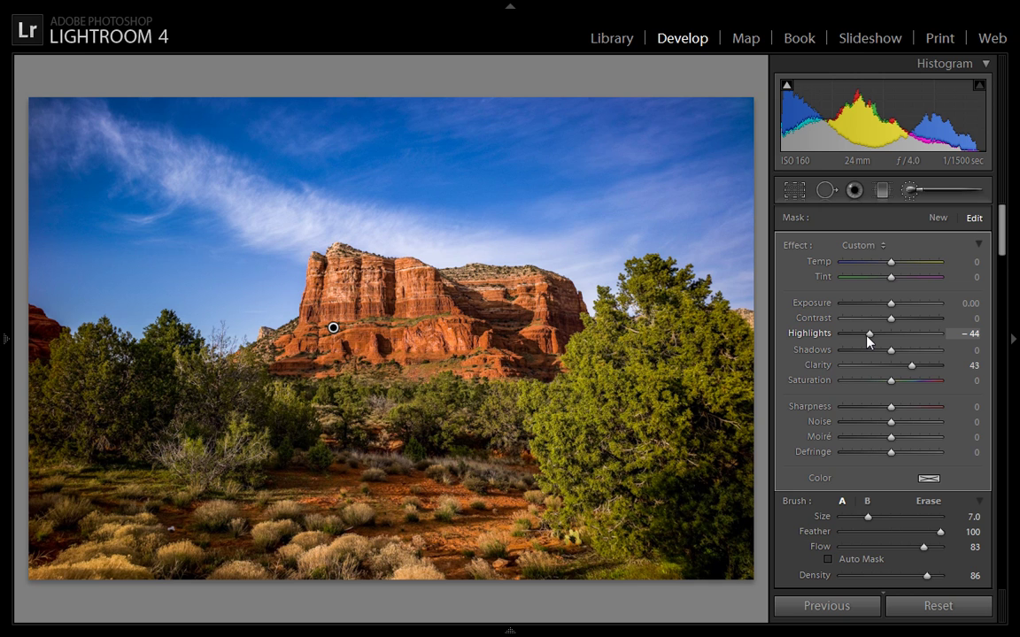
pyautogui.moveTo(867, 337); pyautogui.dragTo(901, 319)
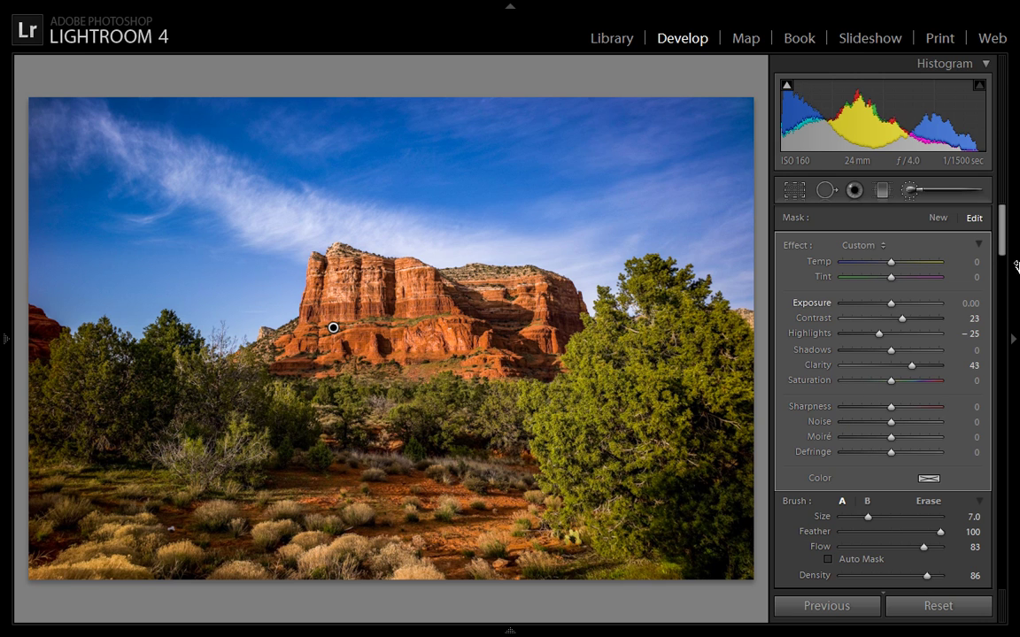
# Toggle local adjustments off and on to compare, select the other butte pin, and close the brush
pyautogui.scroll(-2, 1003, 235)
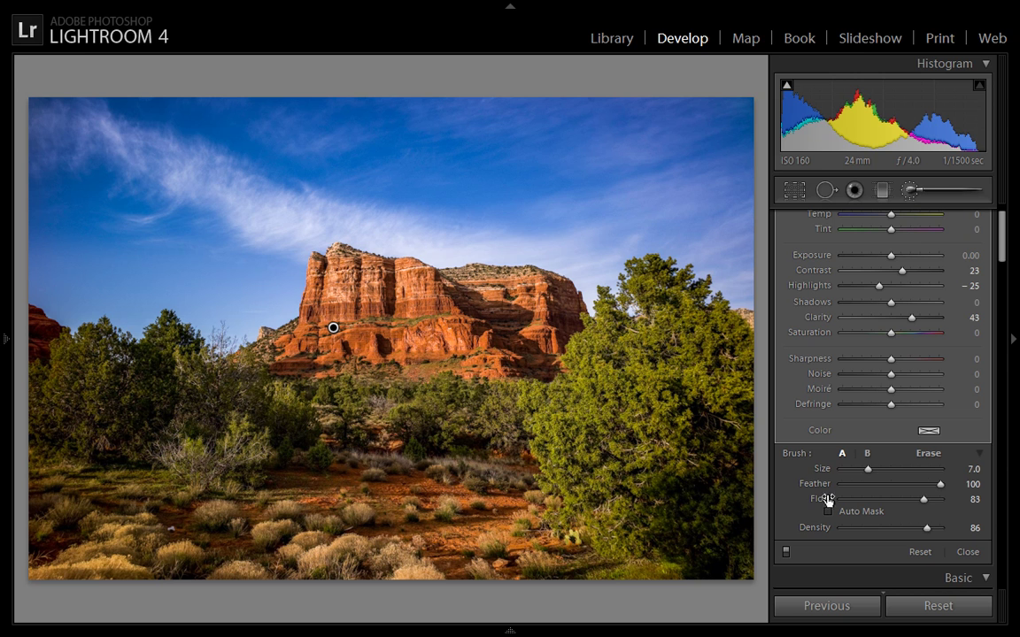
pyautogui.click(785, 553)
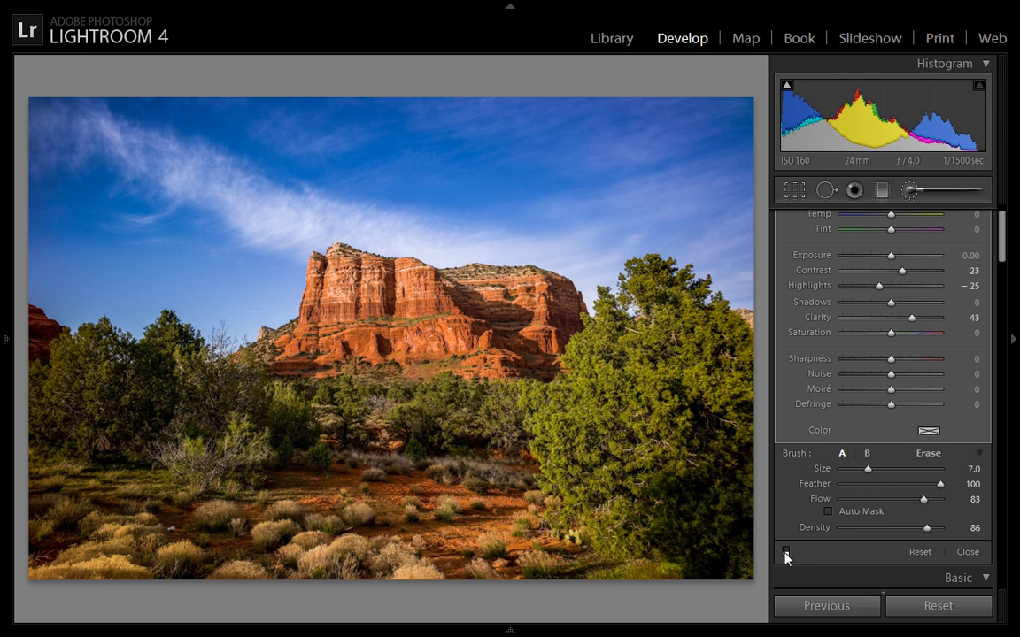
pyautogui.click(785, 552)
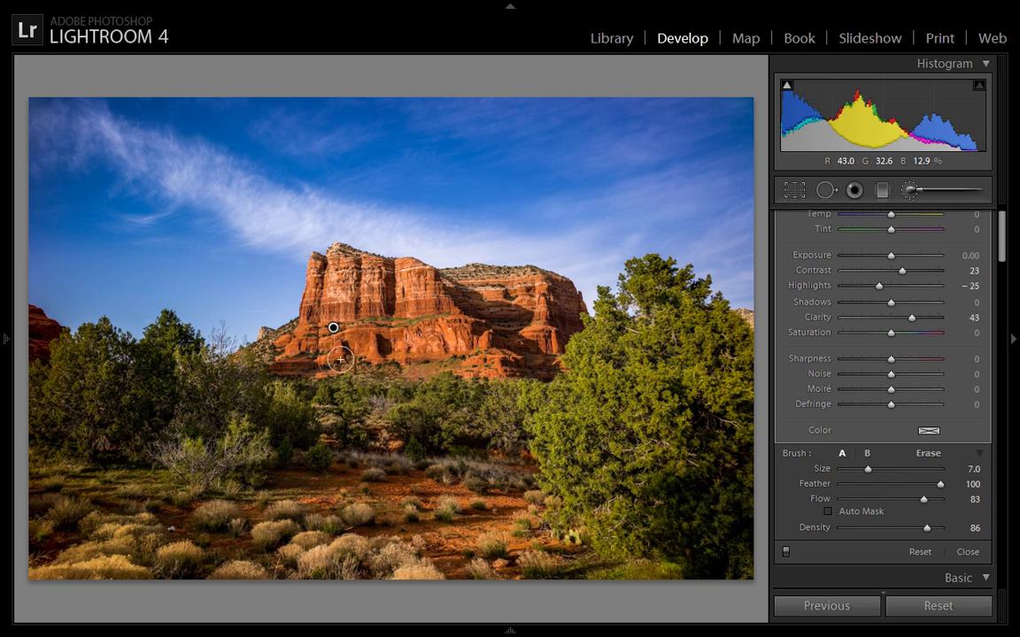
pyautogui.click(481, 303)
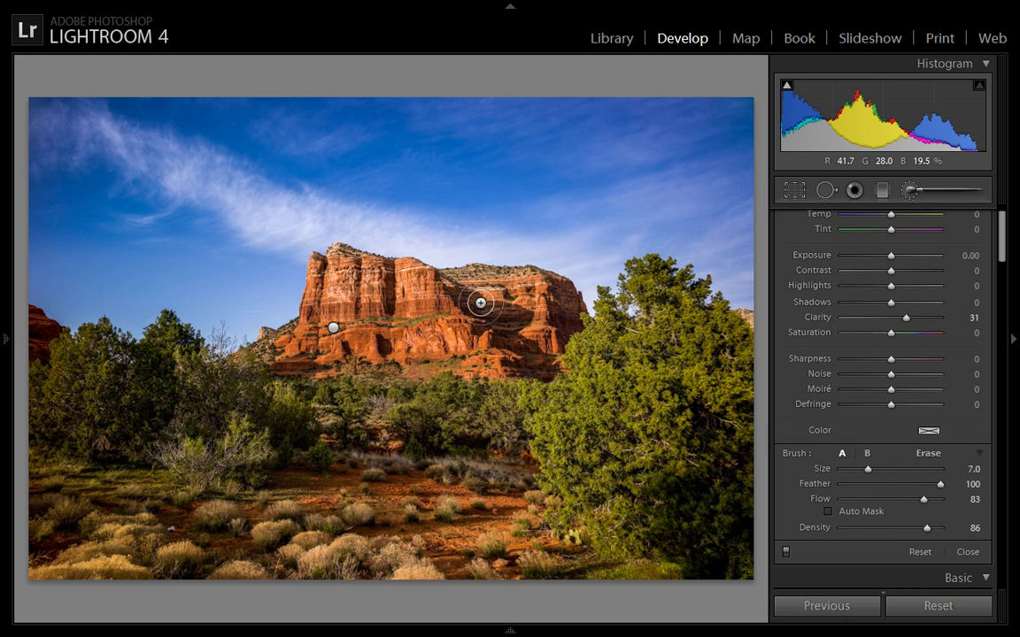
pyautogui.press('k')
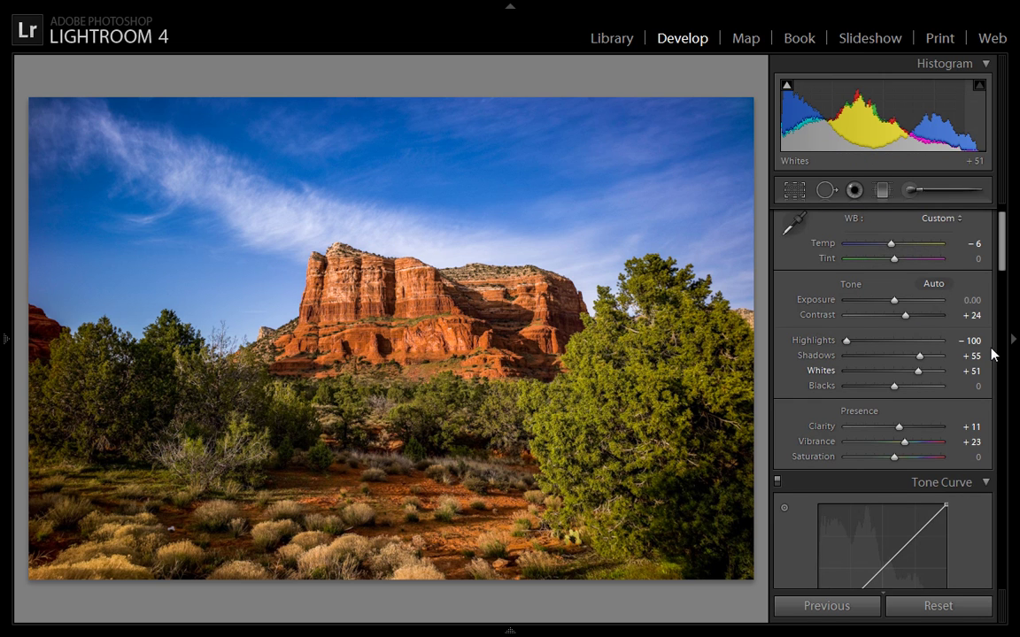
# Add a Color Priority post-crop vignette with Amount −11
pyautogui.scroll(-1, 1001, 261)
pyautogui.moveTo(1001, 262); pyautogui.dragTo(997, 478)
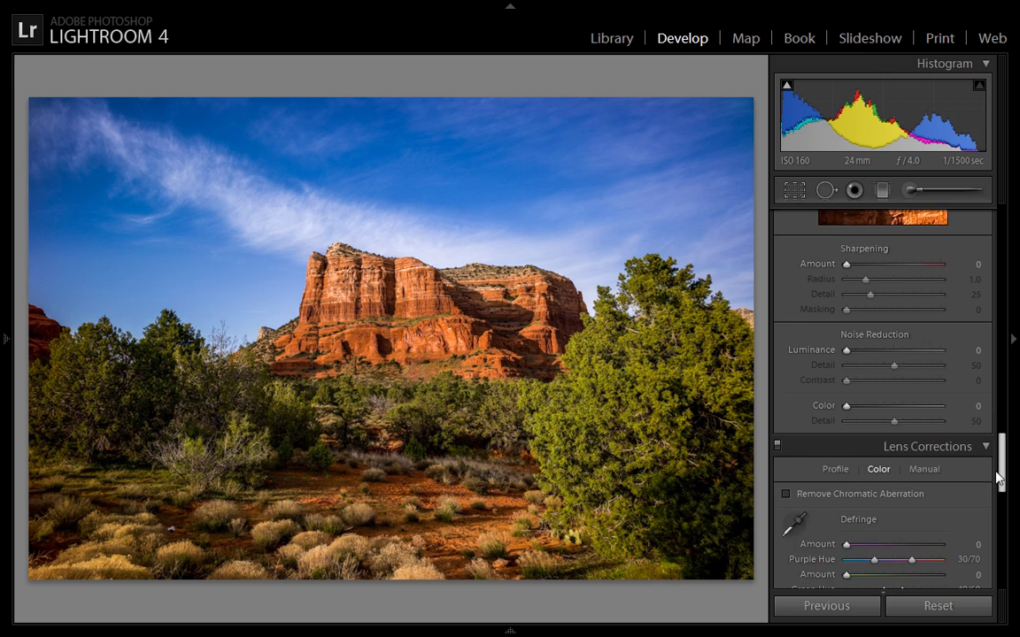
pyautogui.scroll(-8, 948, 400)
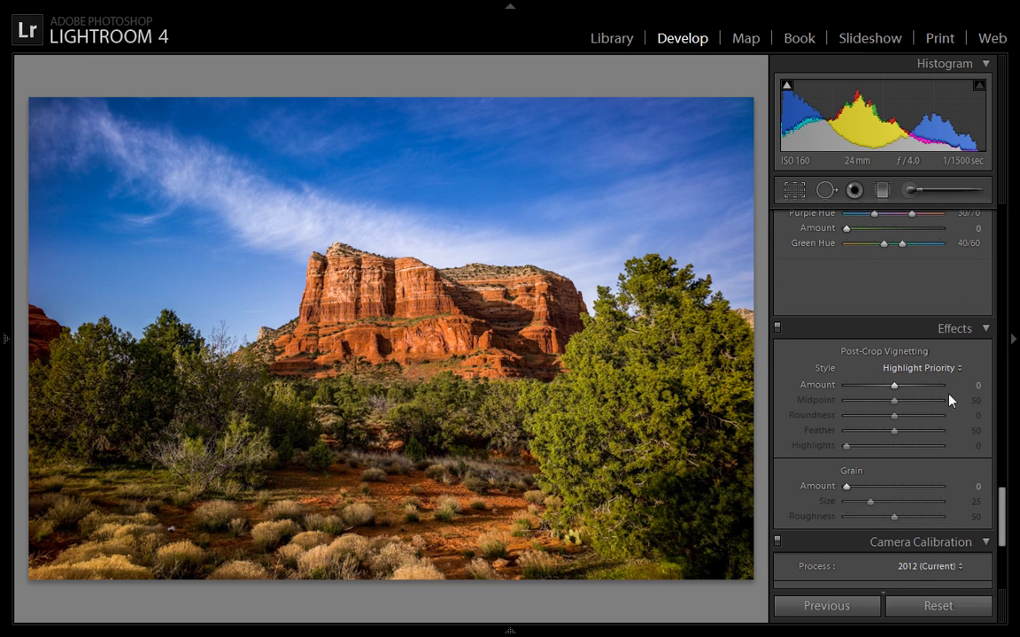
pyautogui.click(907, 366)
pyautogui.click(871, 407)
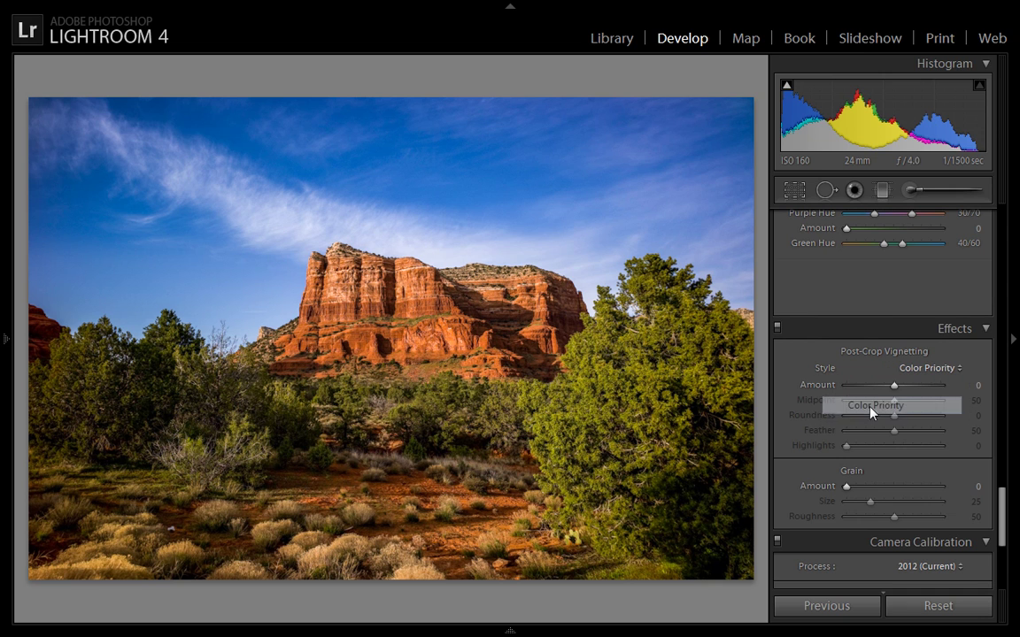
pyautogui.moveTo(894, 386); pyautogui.dragTo(889, 390)
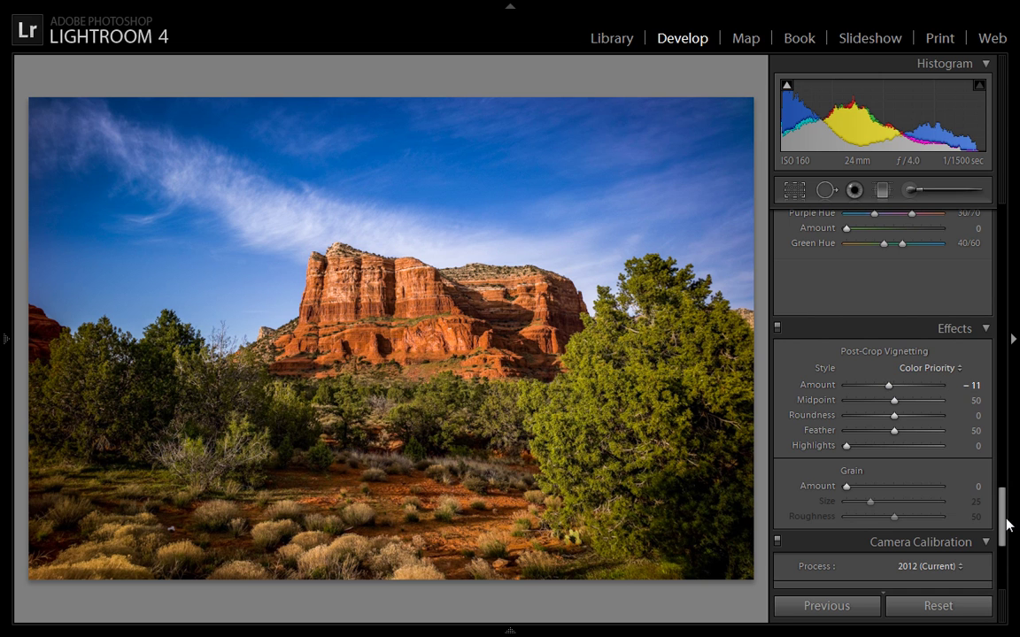
pyautogui.moveTo(1003, 505); pyautogui.dragTo(1004, 344)
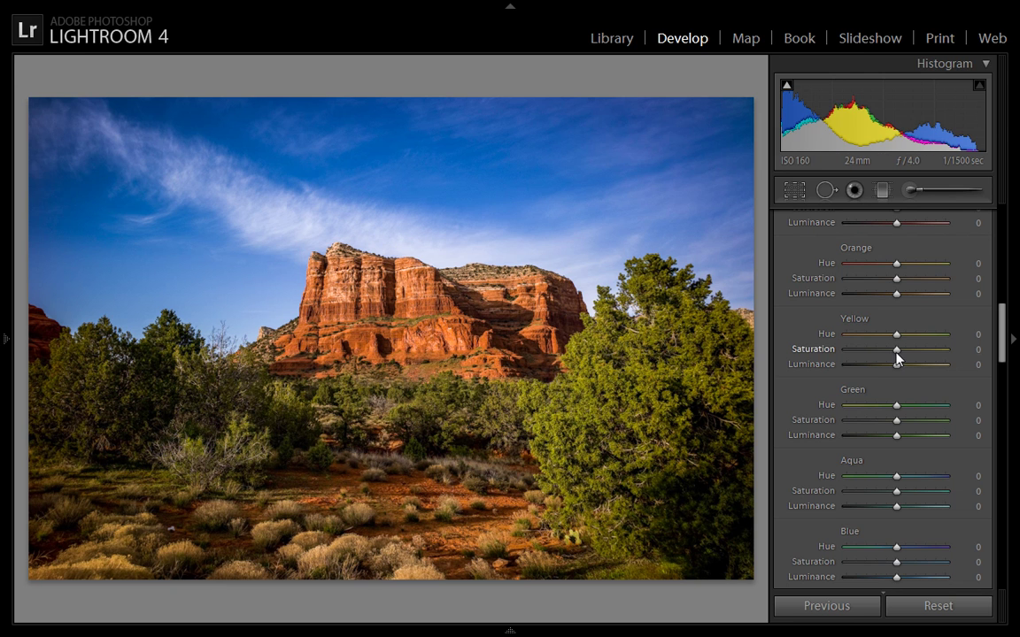
# Preview yellows at −100 saturation, reset Yellow Saturation to 0, and set Yellow Hue to +14
pyautogui.moveTo(896, 351); pyautogui.dragTo(841, 360)
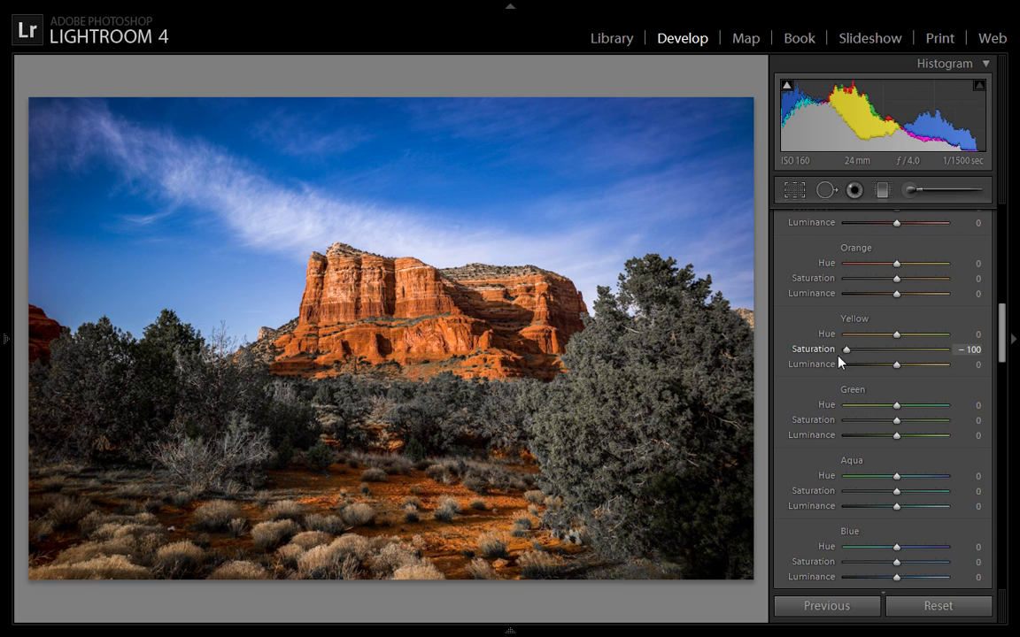
pyautogui.doubleClick(829, 352)
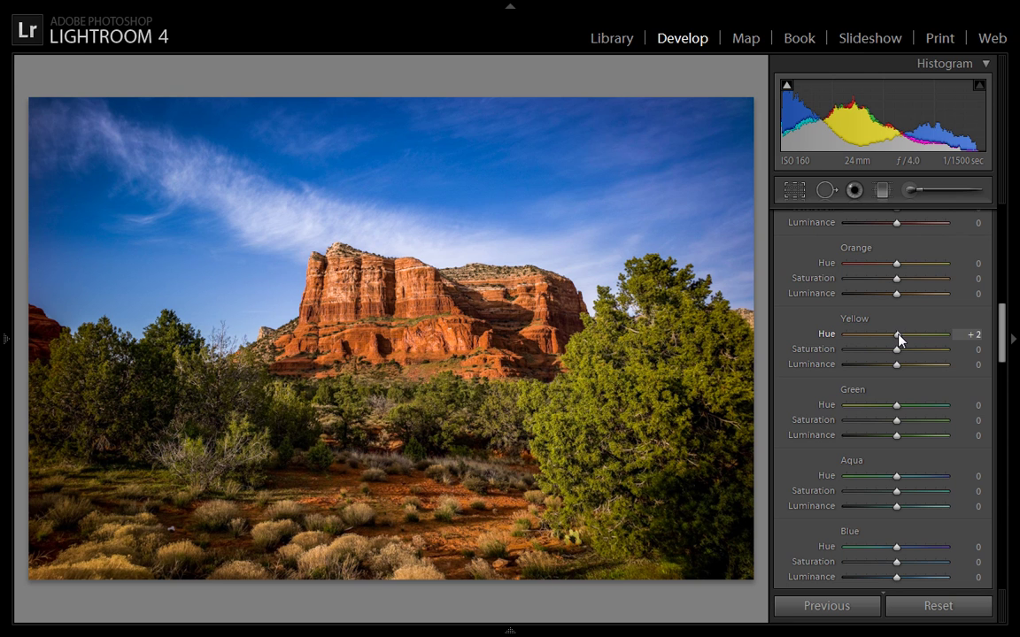
pyautogui.moveTo(897, 336); pyautogui.dragTo(904, 341)
pyautogui.moveTo(1001, 341); pyautogui.dragTo(1001, 232)
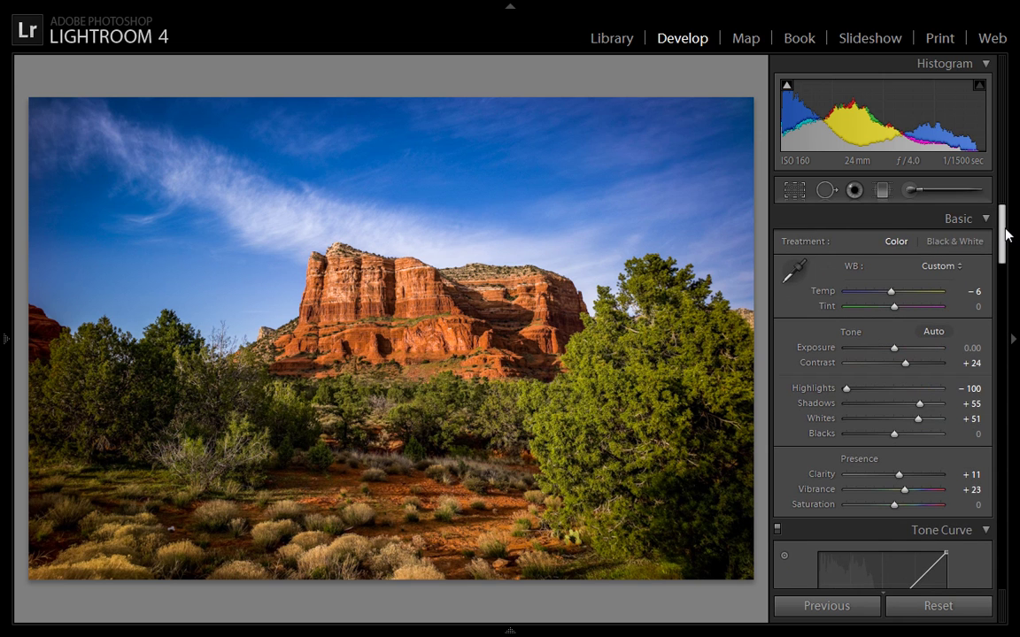
# Set up a new Adjustment Brush with Clarity reset and Shadows raised
pyautogui.click(910, 192)
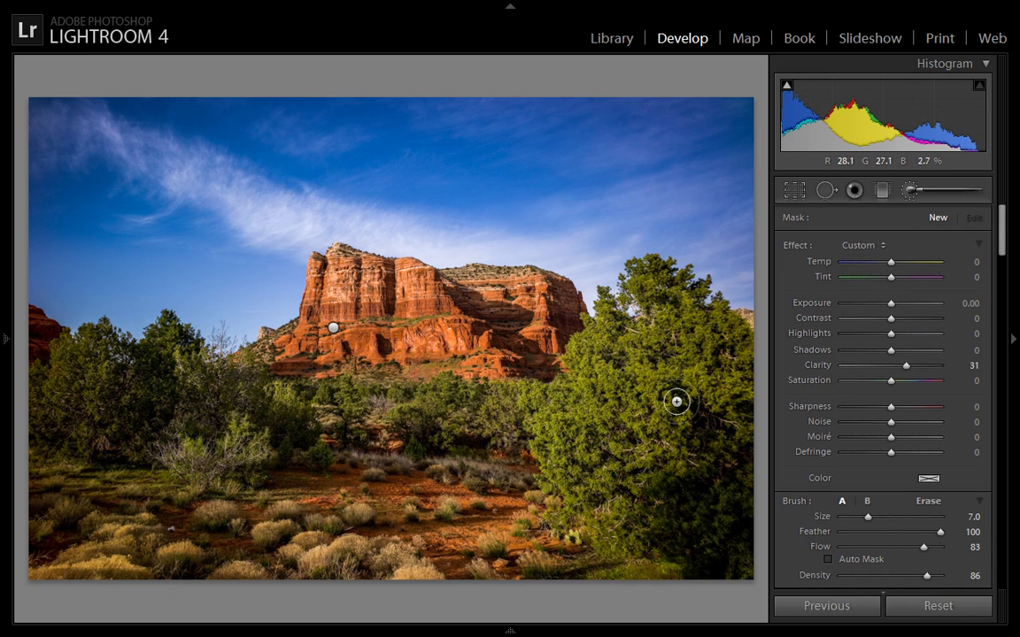
pyautogui.doubleClick(817, 370)
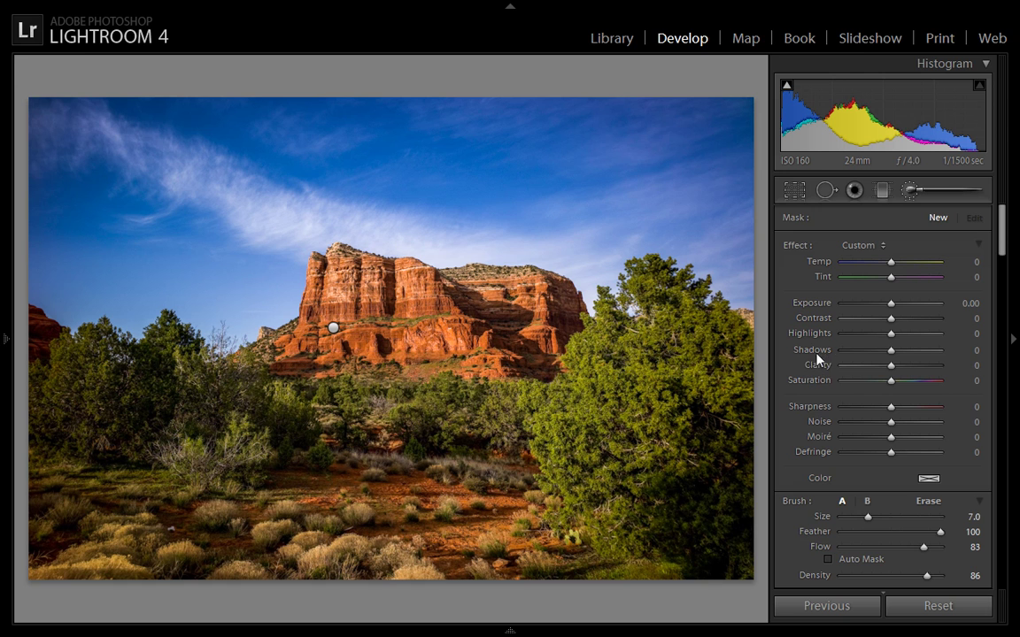
pyautogui.moveTo(890, 352); pyautogui.dragTo(909, 356)
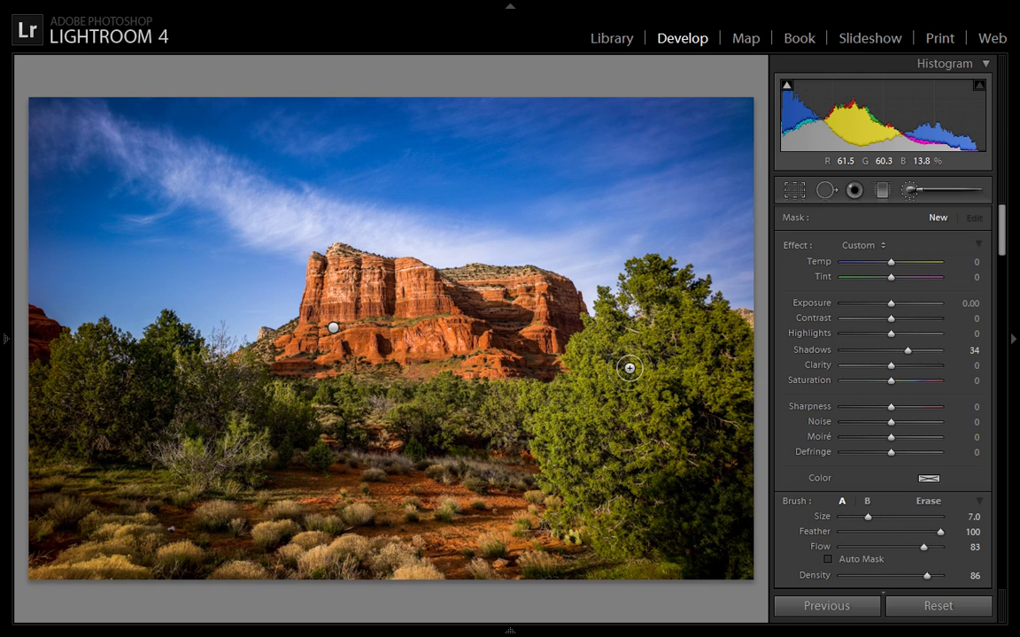
pyautogui.scroll(1, 628, 368)
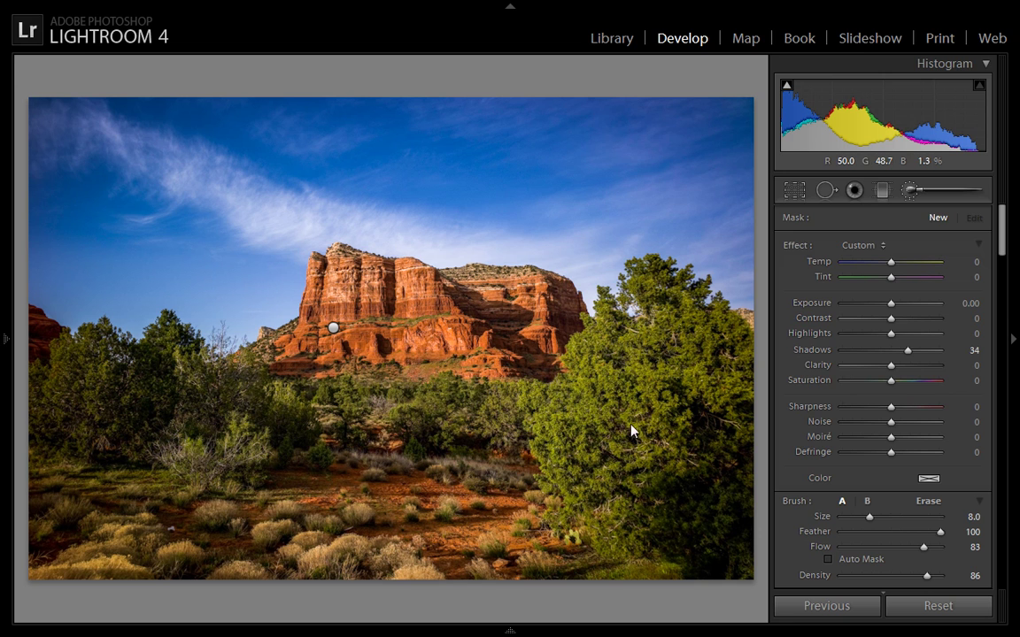
# Paint a Shadows +40 lift over the right-hand and left-hand trees, then close the brush
pyautogui.click(628, 367)
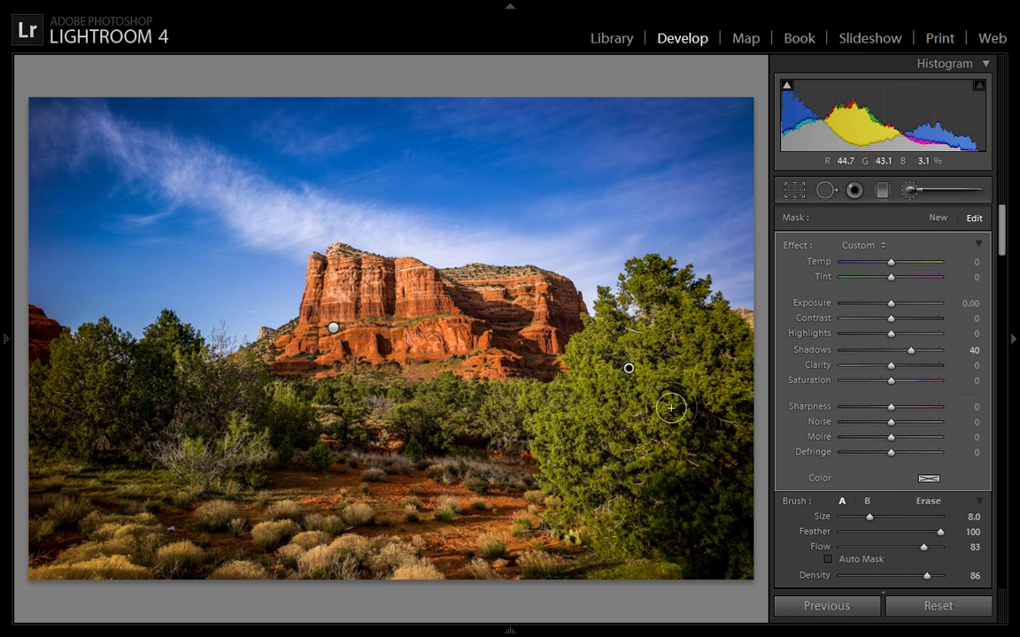
pyautogui.moveTo(652, 292)
pyautogui.mouseDown()
pyautogui.moveTo(711, 402)
pyautogui.moveTo(685, 325)
pyautogui.moveTo(665, 305)
pyautogui.moveTo(717, 371)
pyautogui.moveTo(688, 305)
pyautogui.moveTo(665, 287)
pyautogui.moveTo(706, 375)
pyautogui.moveTo(714, 449)
pyautogui.moveTo(657, 510)
pyautogui.moveTo(683, 440)
pyautogui.moveTo(713, 453)
pyautogui.moveTo(721, 535)
pyautogui.moveTo(728, 460)
pyautogui.moveTo(681, 465)
pyautogui.moveTo(654, 484)
pyautogui.moveTo(689, 450)
pyautogui.moveTo(711, 455)
pyautogui.moveTo(701, 344)
pyautogui.moveTo(677, 296)
pyautogui.moveTo(653, 286)
pyautogui.moveTo(639, 295)
pyautogui.moveTo(641, 311)
pyautogui.moveTo(688, 366)
pyautogui.moveTo(636, 496)
pyautogui.moveTo(611, 503)
pyautogui.moveTo(700, 550)
pyautogui.mouseUp()
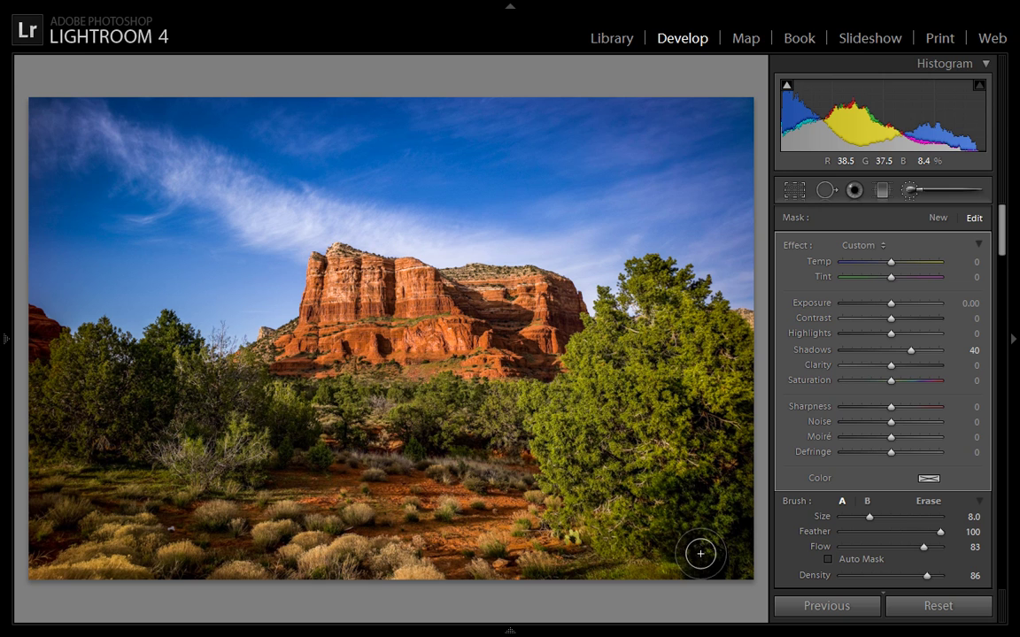
pyautogui.moveTo(89, 379)
pyautogui.mouseDown()
pyautogui.moveTo(77, 451)
pyautogui.moveTo(96, 374)
pyautogui.moveTo(64, 401)
pyautogui.moveTo(98, 416)
pyautogui.moveTo(28, 332)
pyautogui.moveTo(59, 421)
pyautogui.moveTo(99, 427)
pyautogui.moveTo(61, 438)
pyautogui.moveTo(106, 445)
pyautogui.moveTo(148, 430)
pyautogui.moveTo(164, 384)
pyautogui.moveTo(149, 383)
pyautogui.moveTo(129, 402)
pyautogui.moveTo(132, 460)
pyautogui.moveTo(123, 366)
pyautogui.moveTo(168, 404)
pyautogui.moveTo(171, 336)
pyautogui.moveTo(205, 402)
pyautogui.moveTo(297, 420)
pyautogui.moveTo(359, 416)
pyautogui.moveTo(308, 435)
pyautogui.moveTo(514, 438)
pyautogui.moveTo(480, 435)
pyautogui.moveTo(525, 419)
pyautogui.moveTo(266, 463)
pyautogui.moveTo(148, 458)
pyautogui.mouseUp()
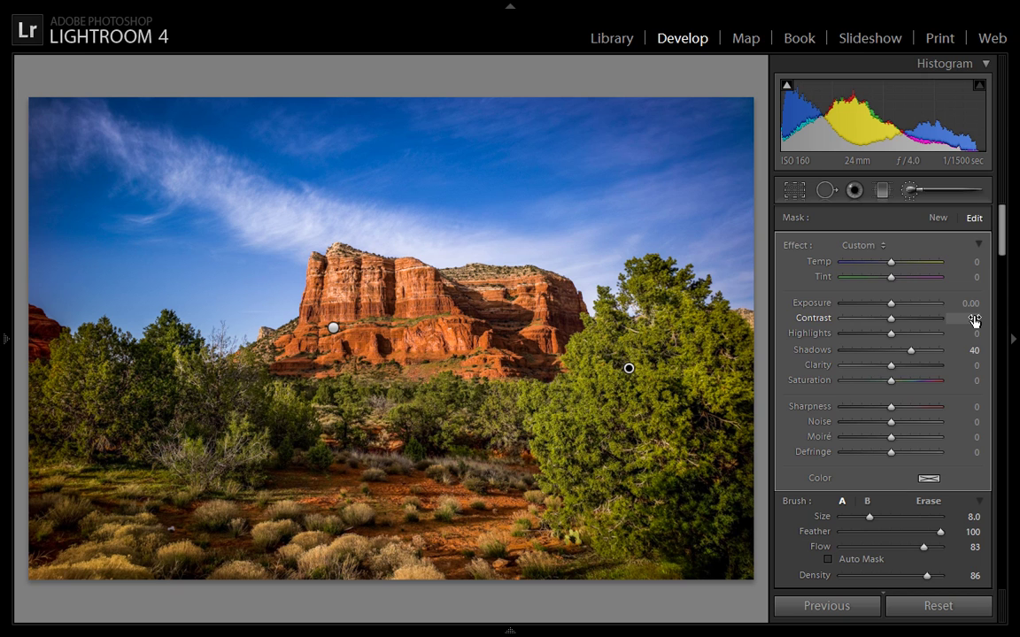
pyautogui.press('Return')
pyautogui.press('k')
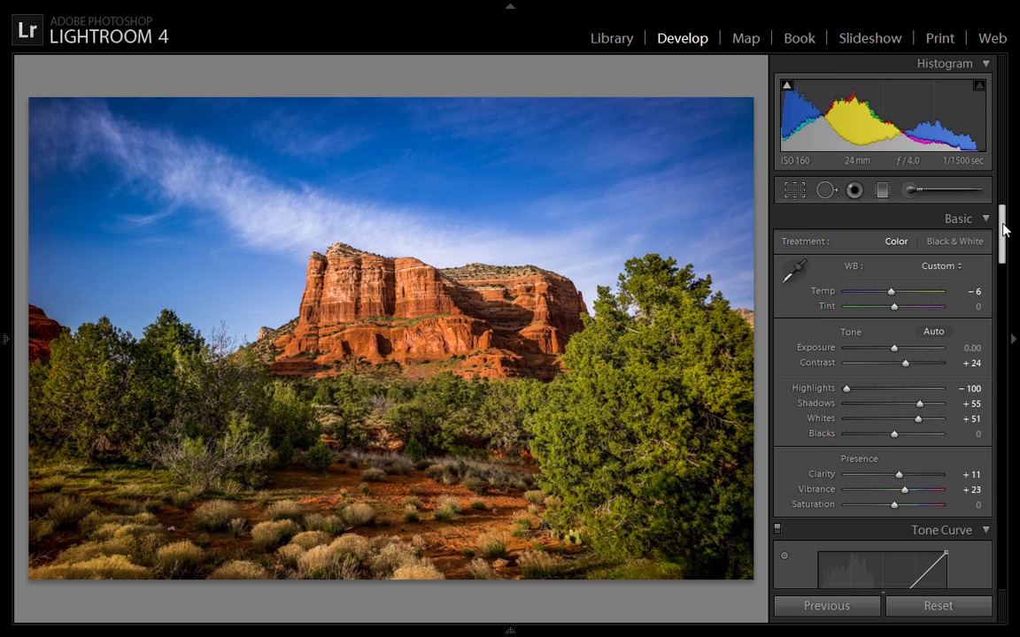
# Tint split-toning highlights Hue 215, Saturation 12 and shadows Hue 37, Saturation 22
pyautogui.moveTo(1003, 229); pyautogui.dragTo(993, 398)
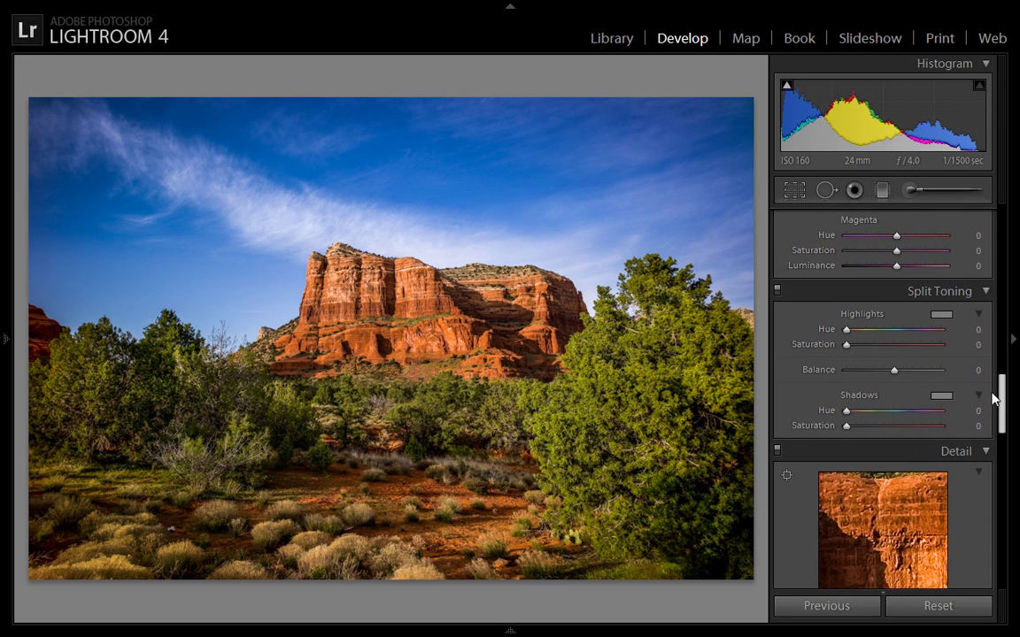
pyautogui.click(943, 316)
pyautogui.click(846, 289)
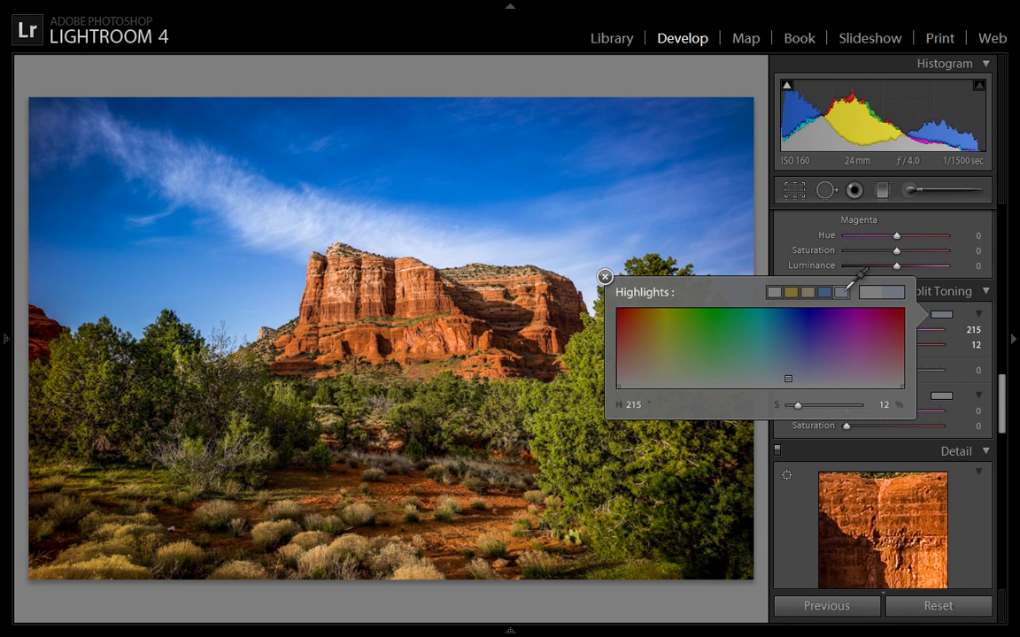
pyautogui.click(547, 248)
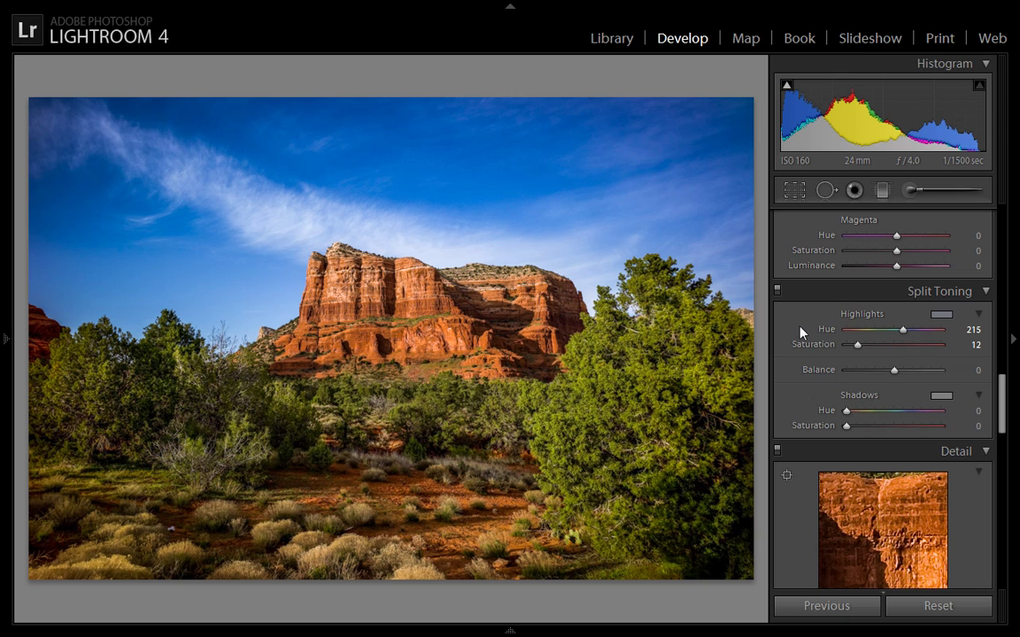
pyautogui.click(942, 397)
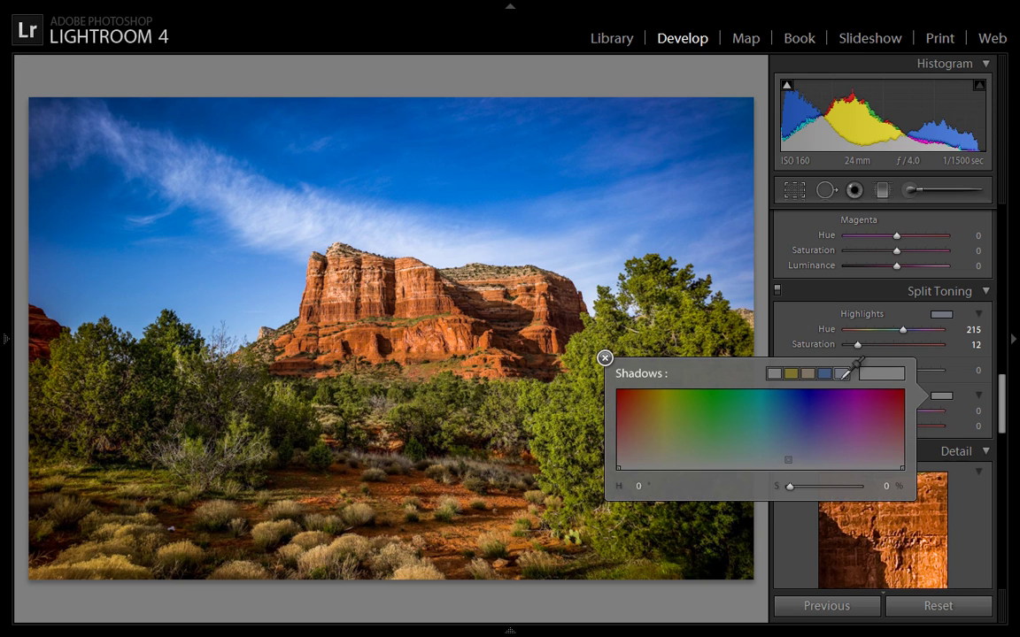
pyautogui.click(809, 372)
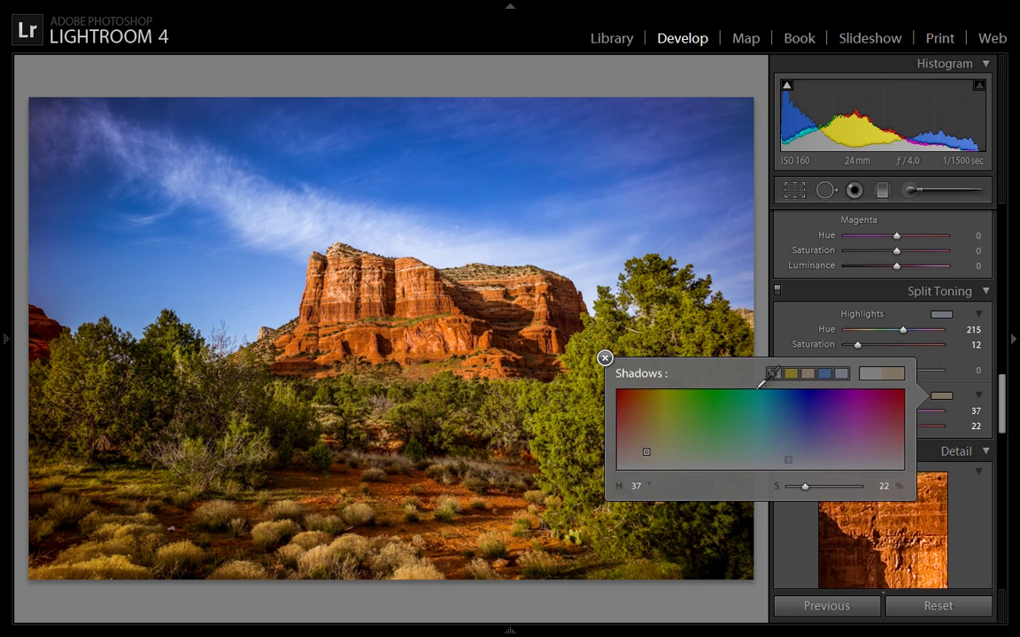
pyautogui.click(604, 359)
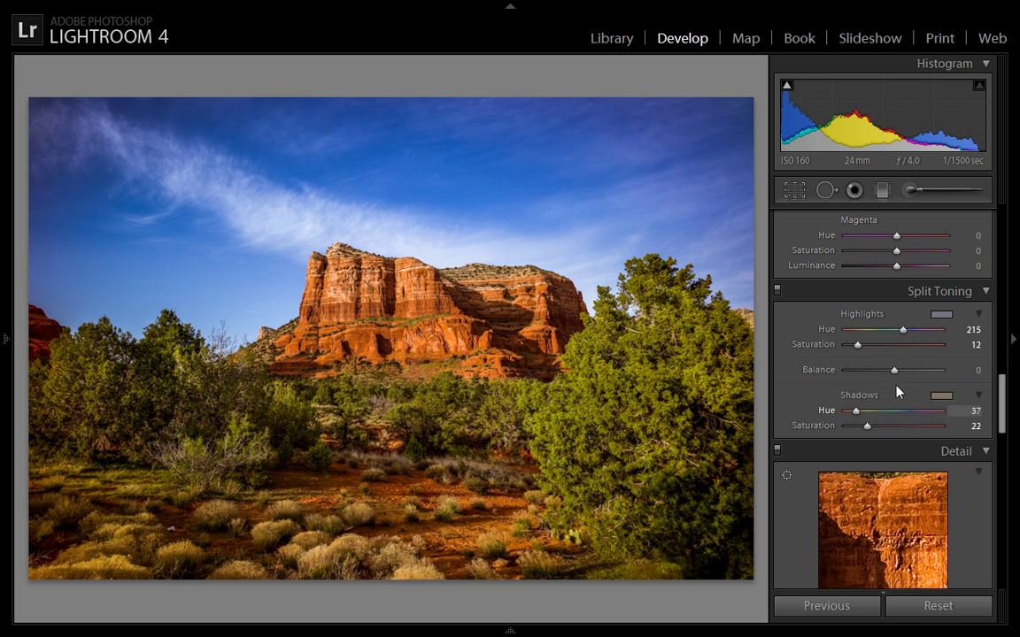
# Set Split Toning Balance to +43 and toggle the panel off and on to compare
pyautogui.moveTo(896, 373); pyautogui.dragTo(919, 376)
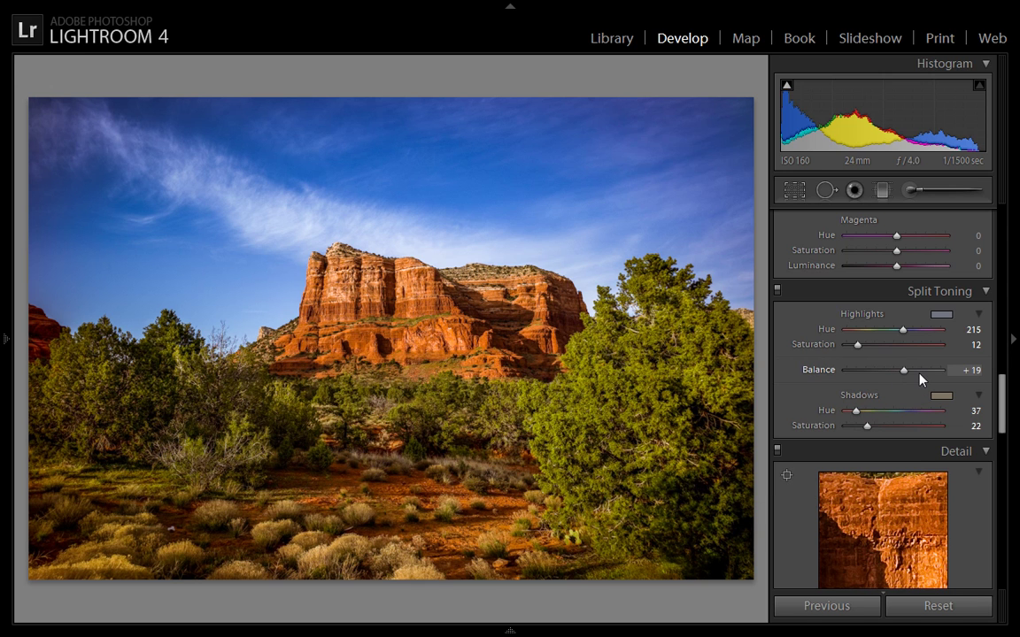
pyautogui.moveTo(919, 379); pyautogui.dragTo(916, 379)
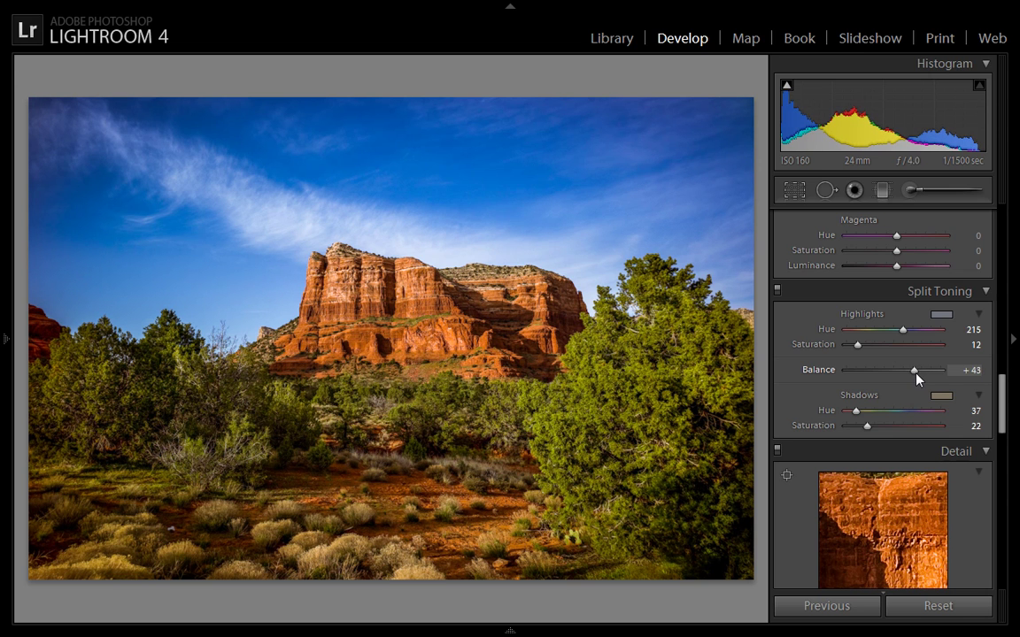
pyautogui.click(777, 291)
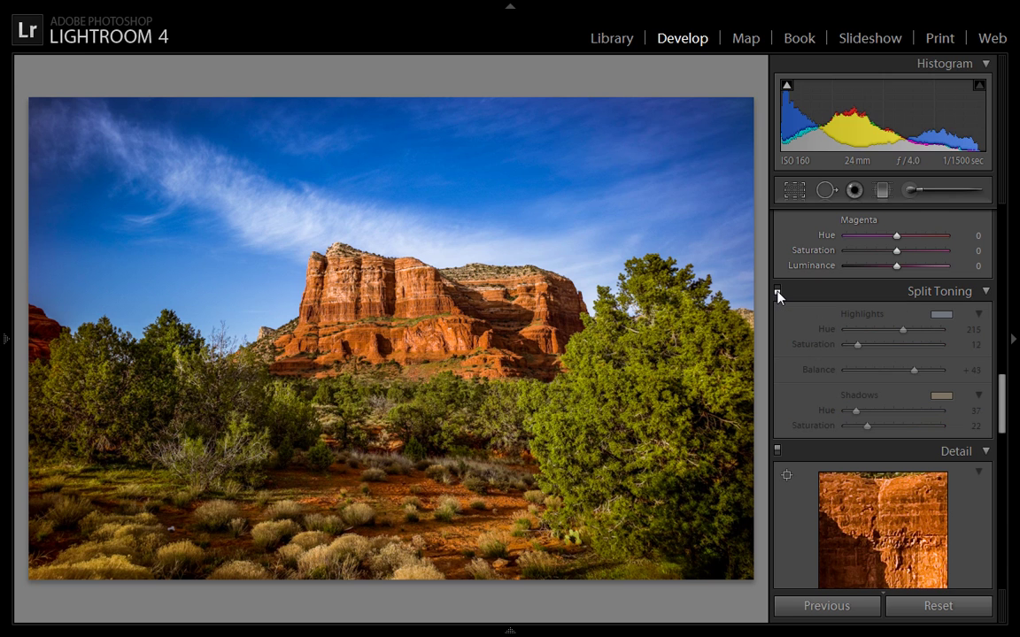
pyautogui.click(777, 292)
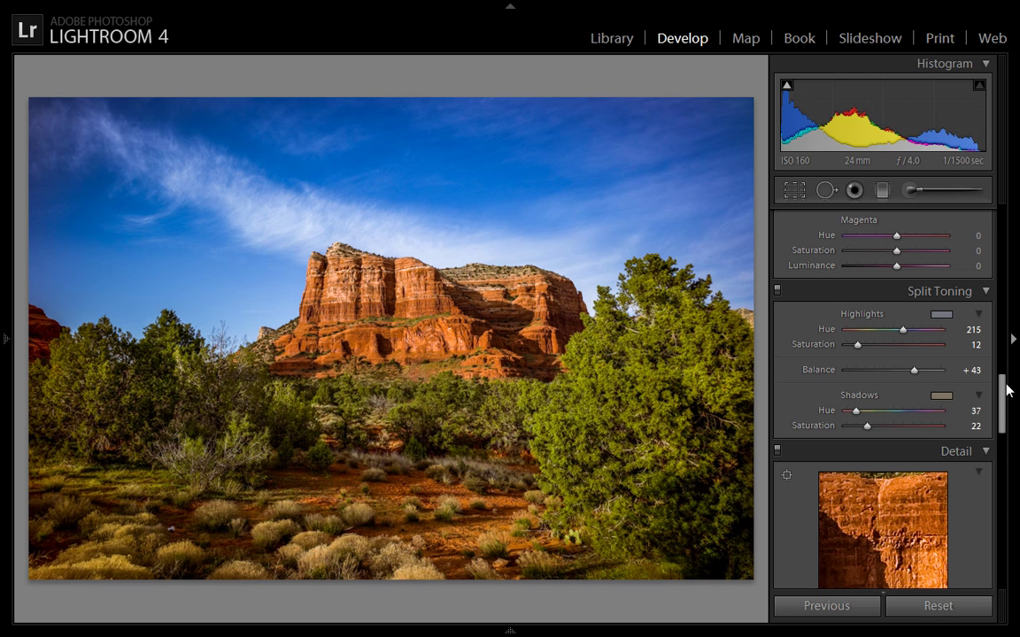
# Zoom to 1:1 on the rock face at the Detail panel, then fit the whole landscape again
pyautogui.moveTo(1004, 401); pyautogui.dragTo(1004, 434)
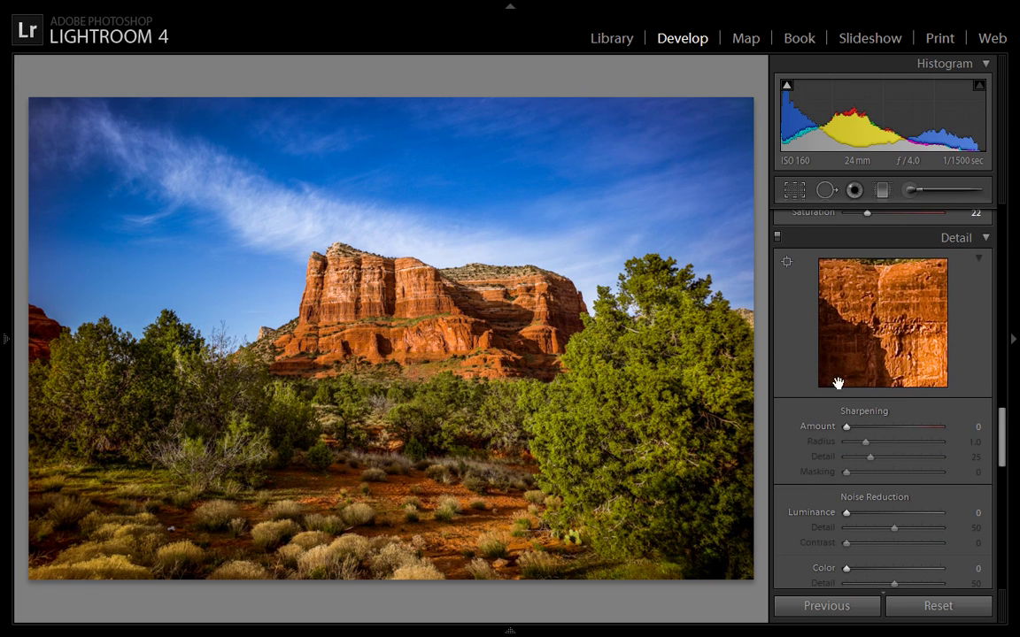
pyautogui.click(340, 283)
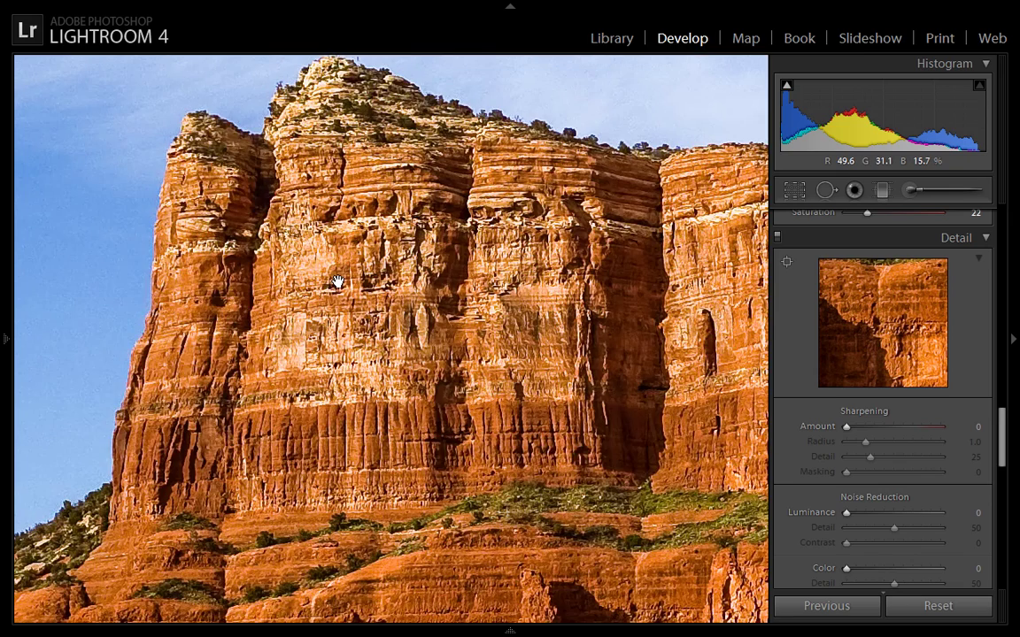
pyautogui.click(307, 255)
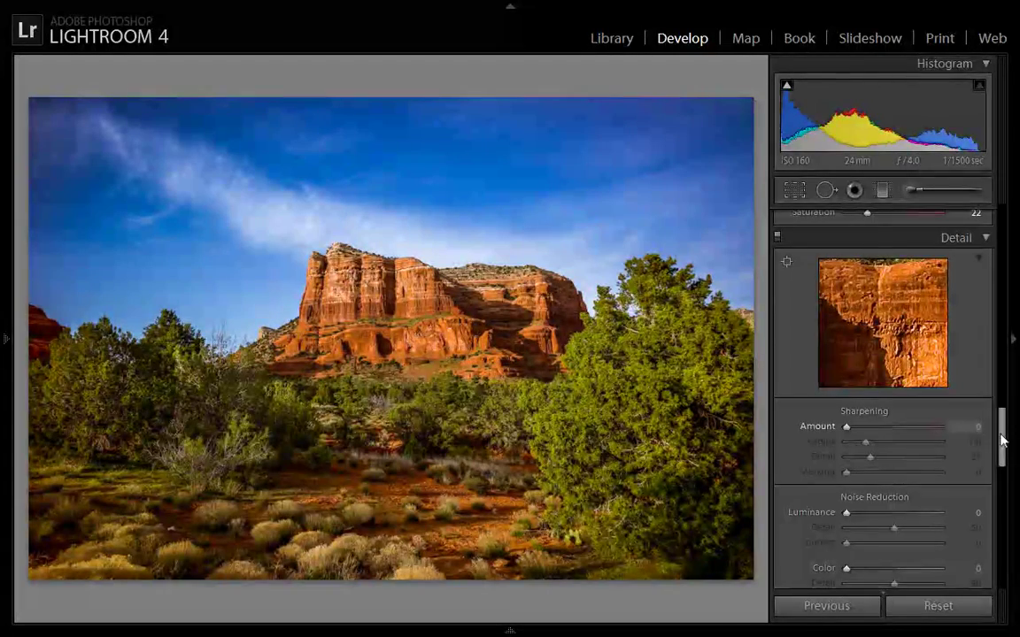
pyautogui.moveTo(1002, 426); pyautogui.dragTo(1000, 228)
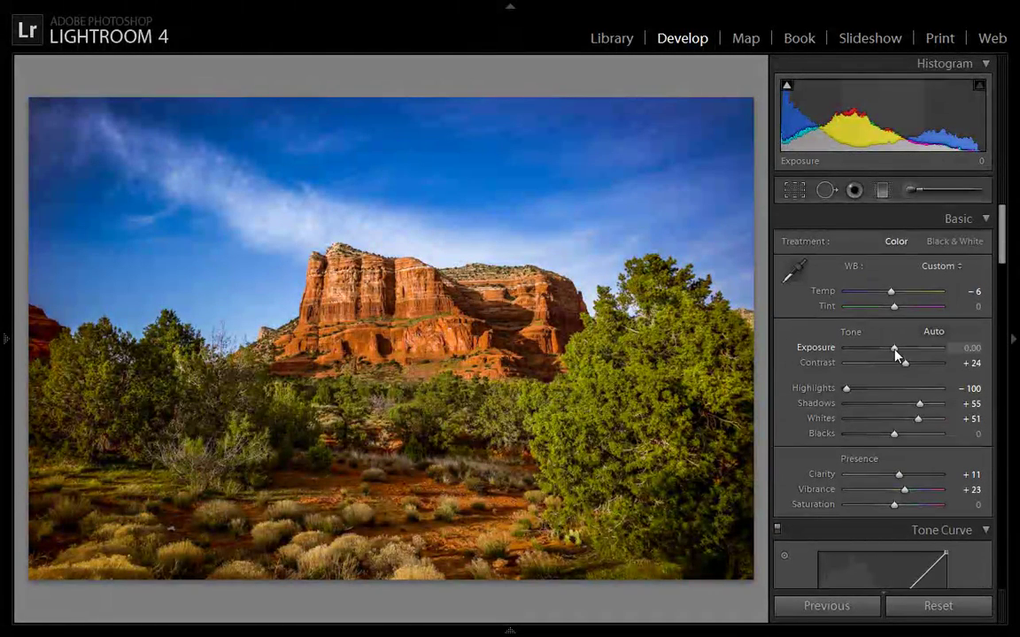
# Set Exposure to -0.10 and Contrast to +33 in the Basic panel
pyautogui.moveTo(894, 348); pyautogui.dragTo(892, 348)
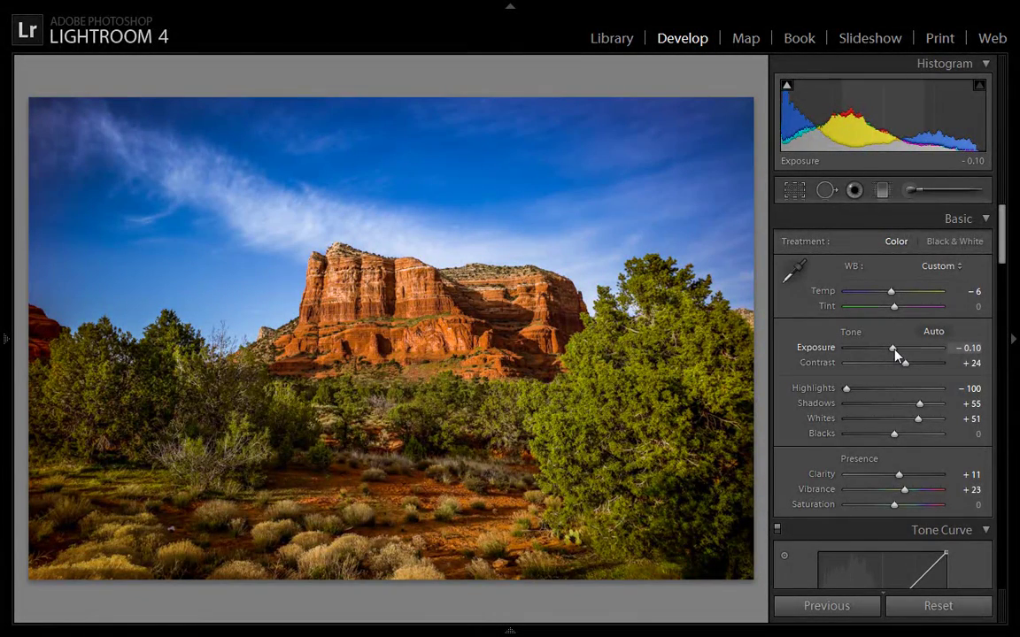
pyautogui.moveTo(905, 363); pyautogui.dragTo(910, 365)
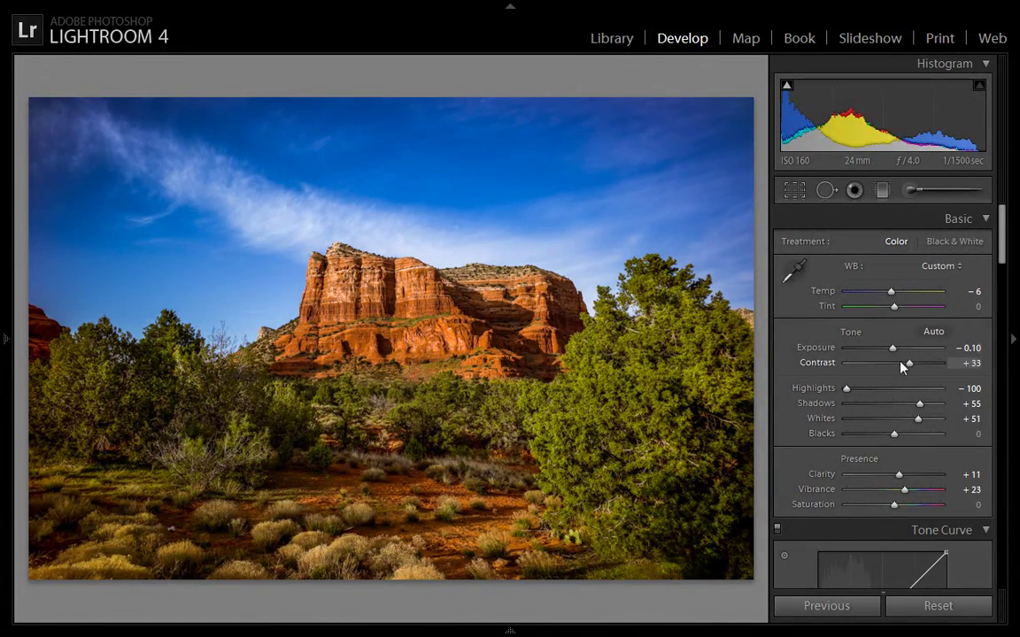